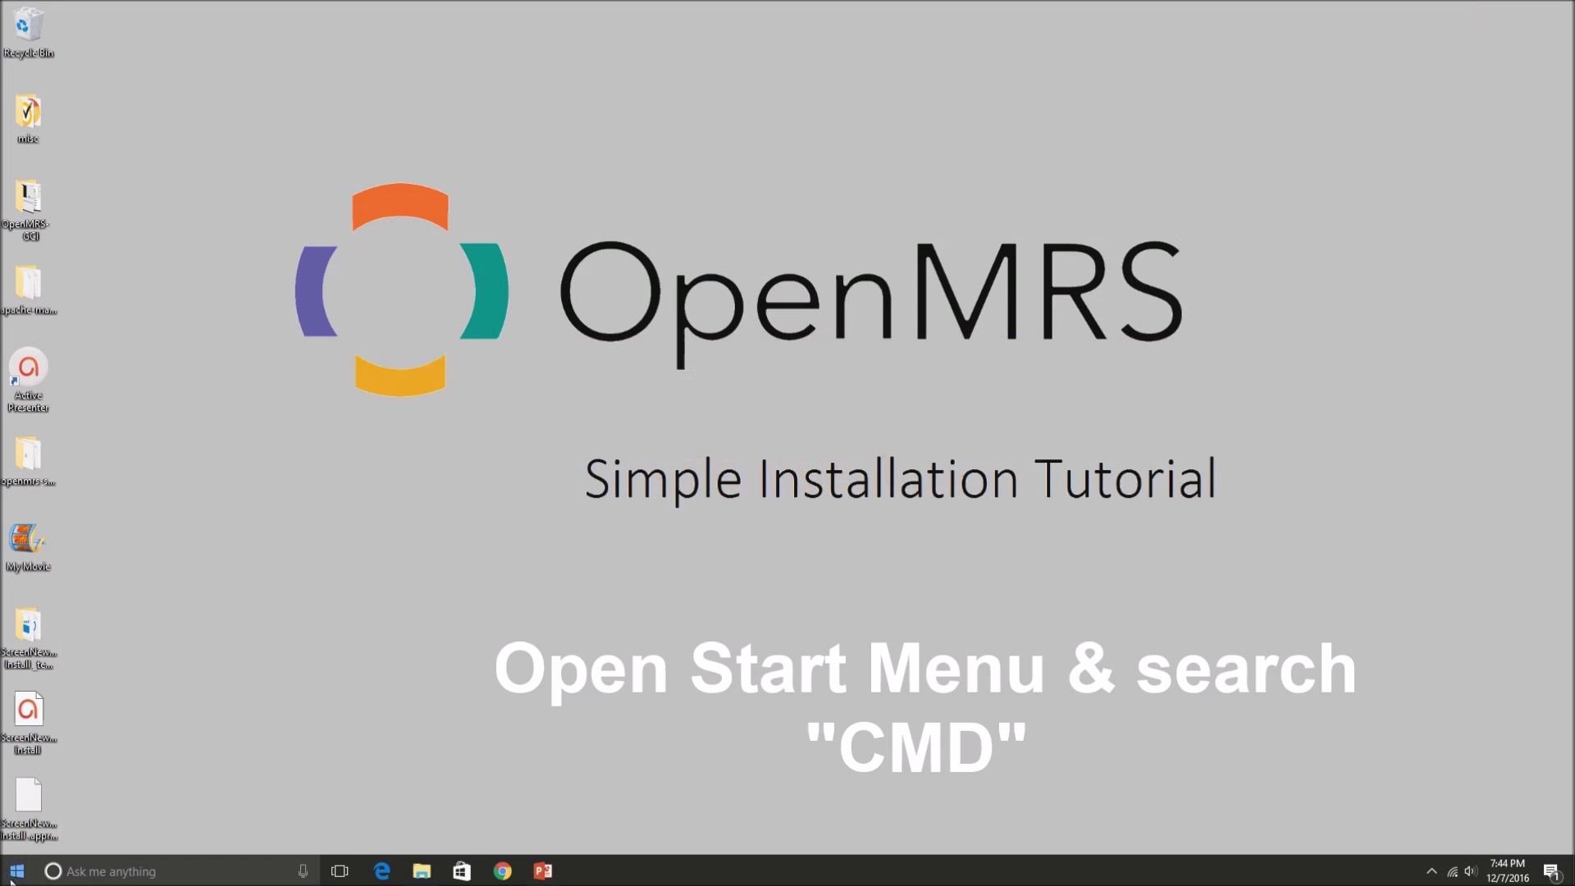
Step: Open the Windows Start menu from the desktop
left_click(17, 871)
Step: Search for 'cmd' and launch Command Prompt, centring its window
left_click(72, 871)
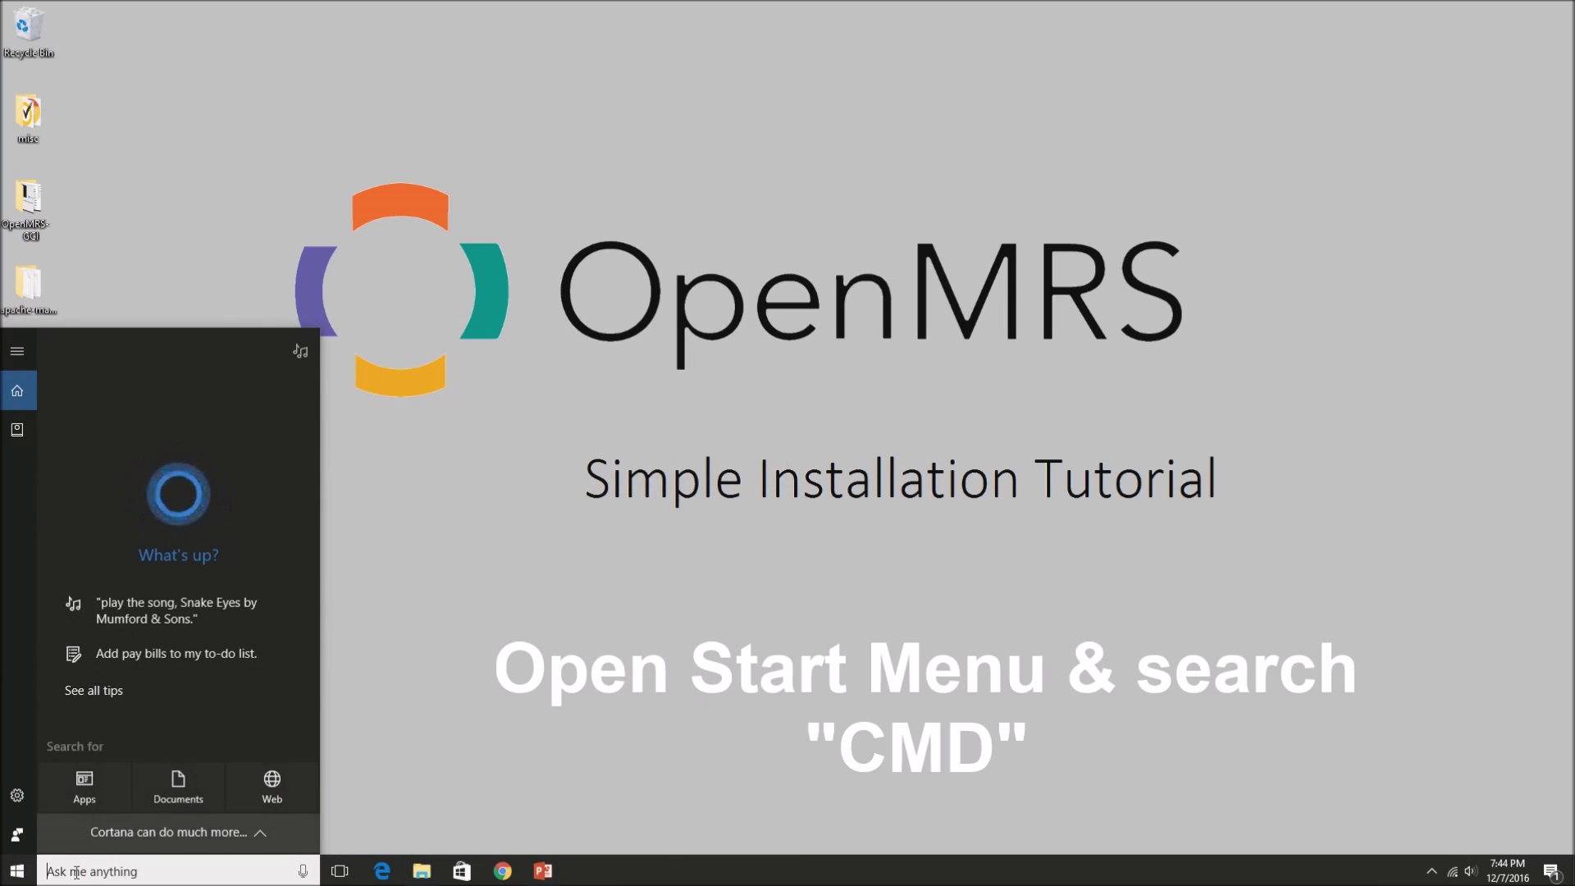
type("cmd")
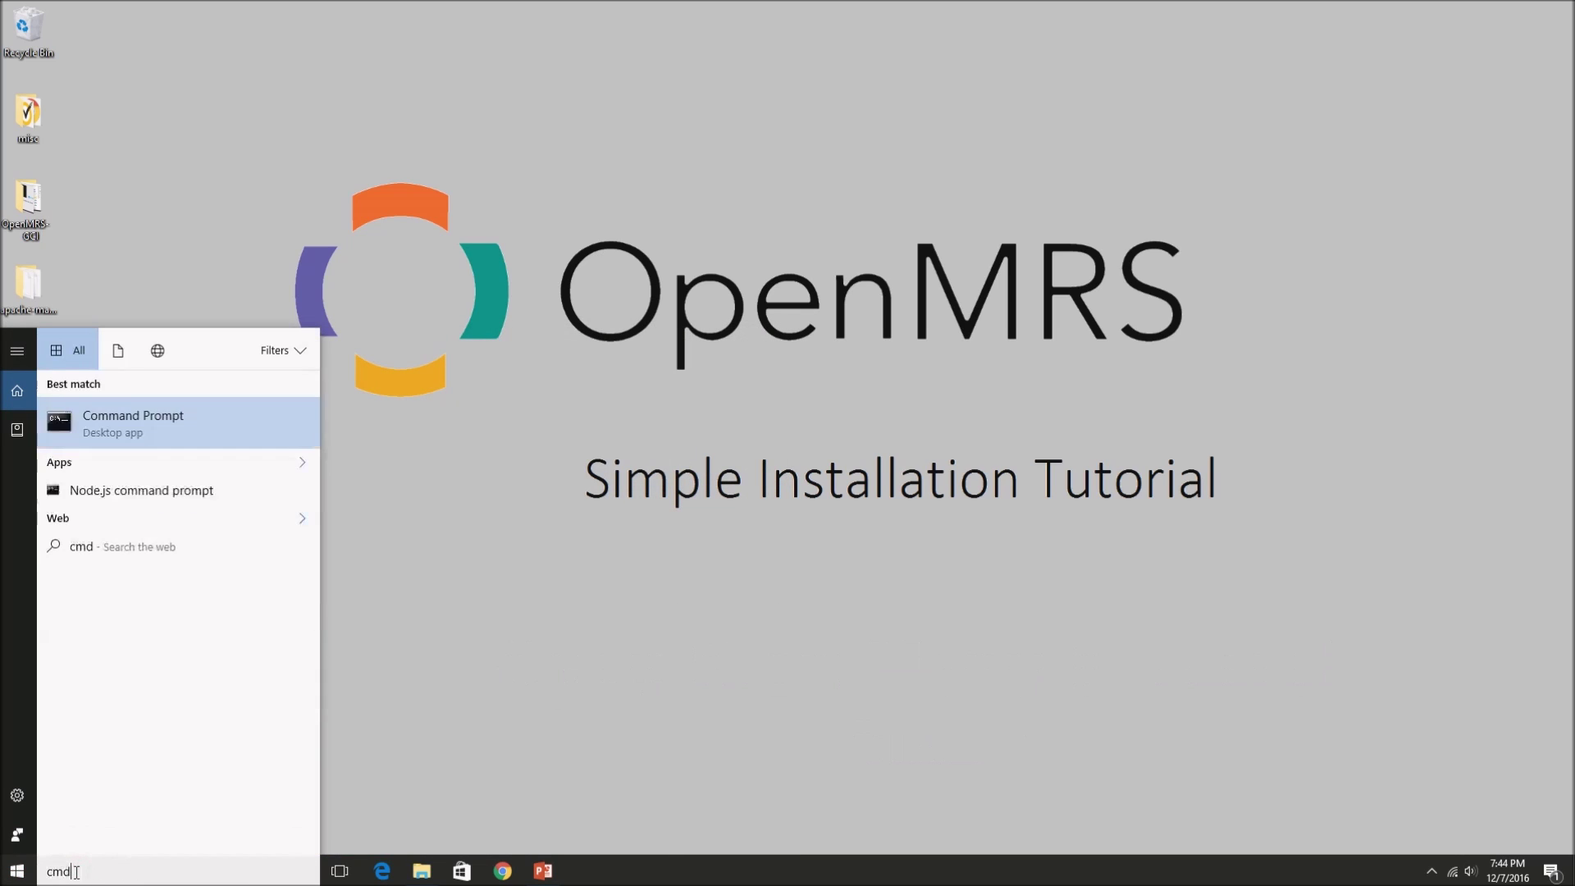
left_click(119, 425)
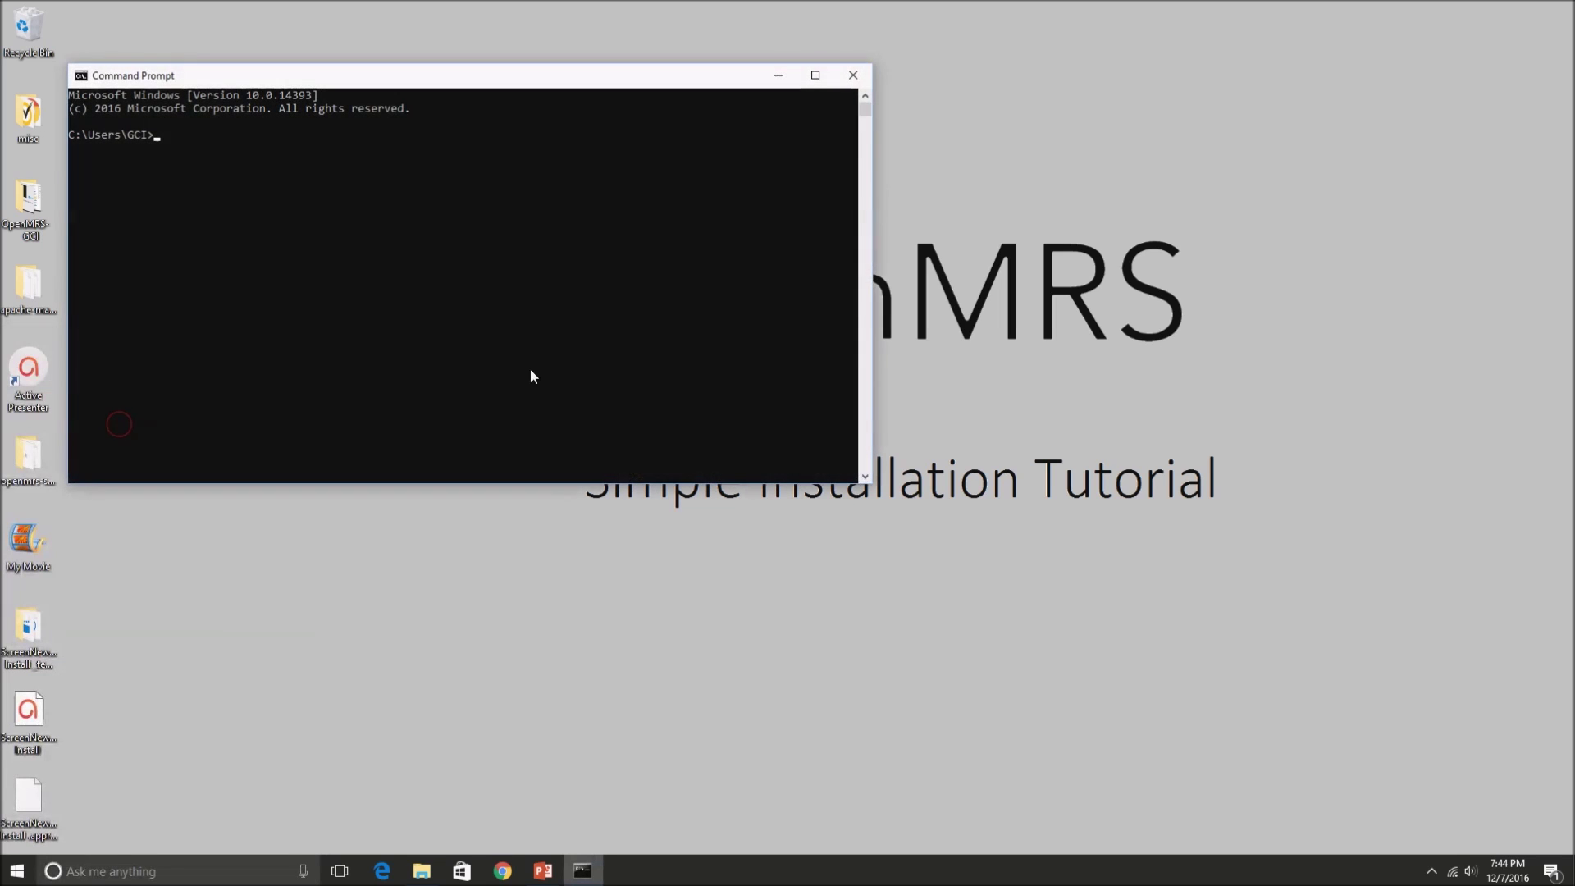
left_click_drag(288, 79, 517, 136)
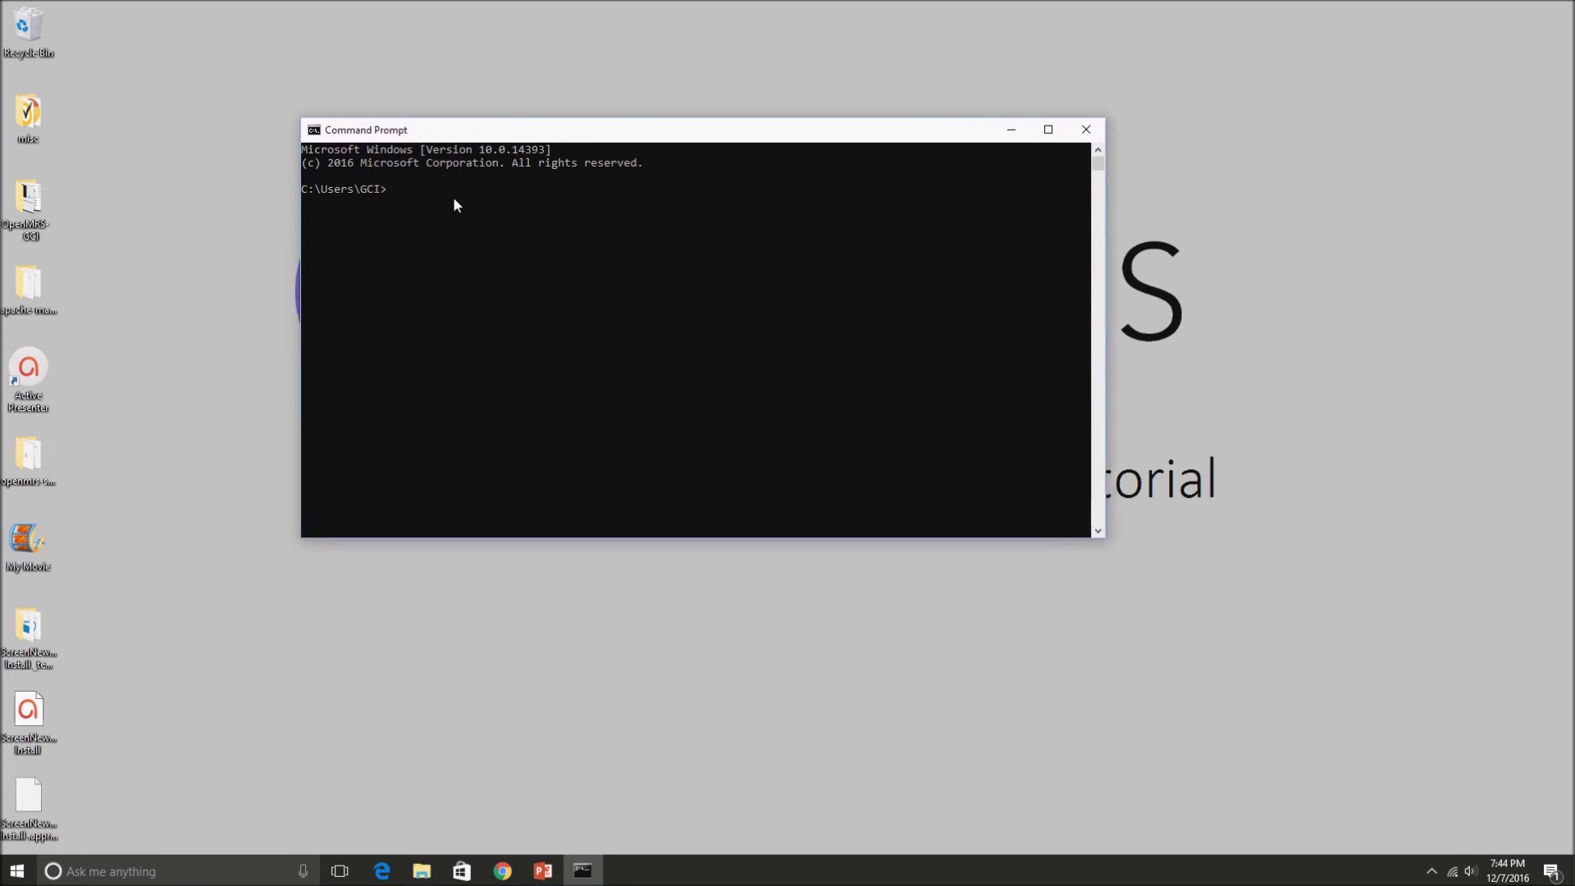
Step: Run java -version and confirm Java 1.8.0_111 is installed
type("java -version")
key("Return")
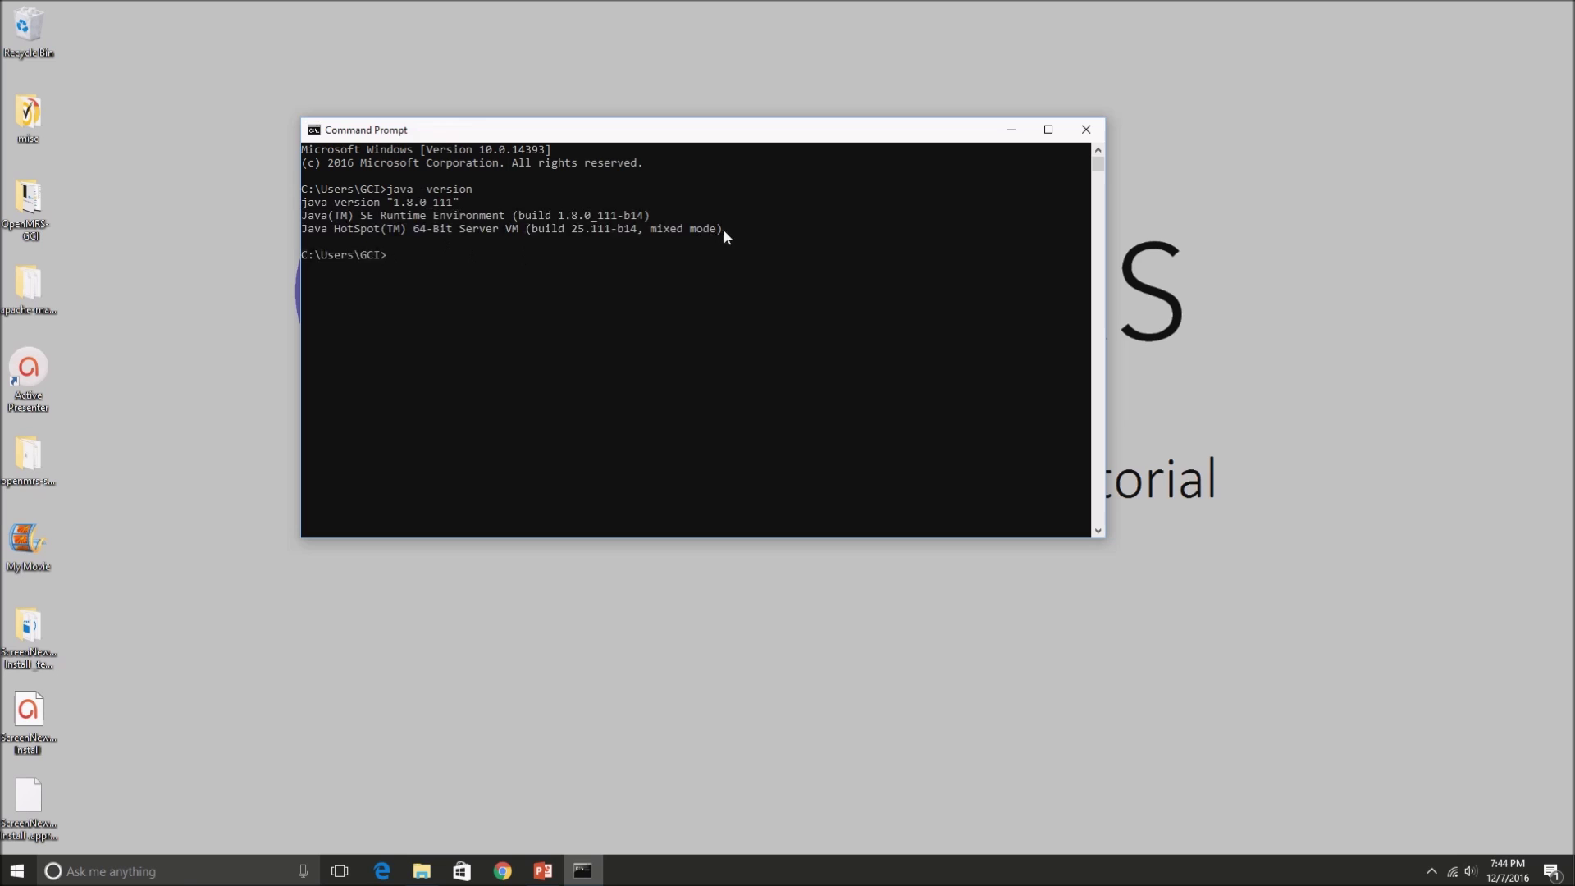
left_click_drag(725, 235, 310, 209)
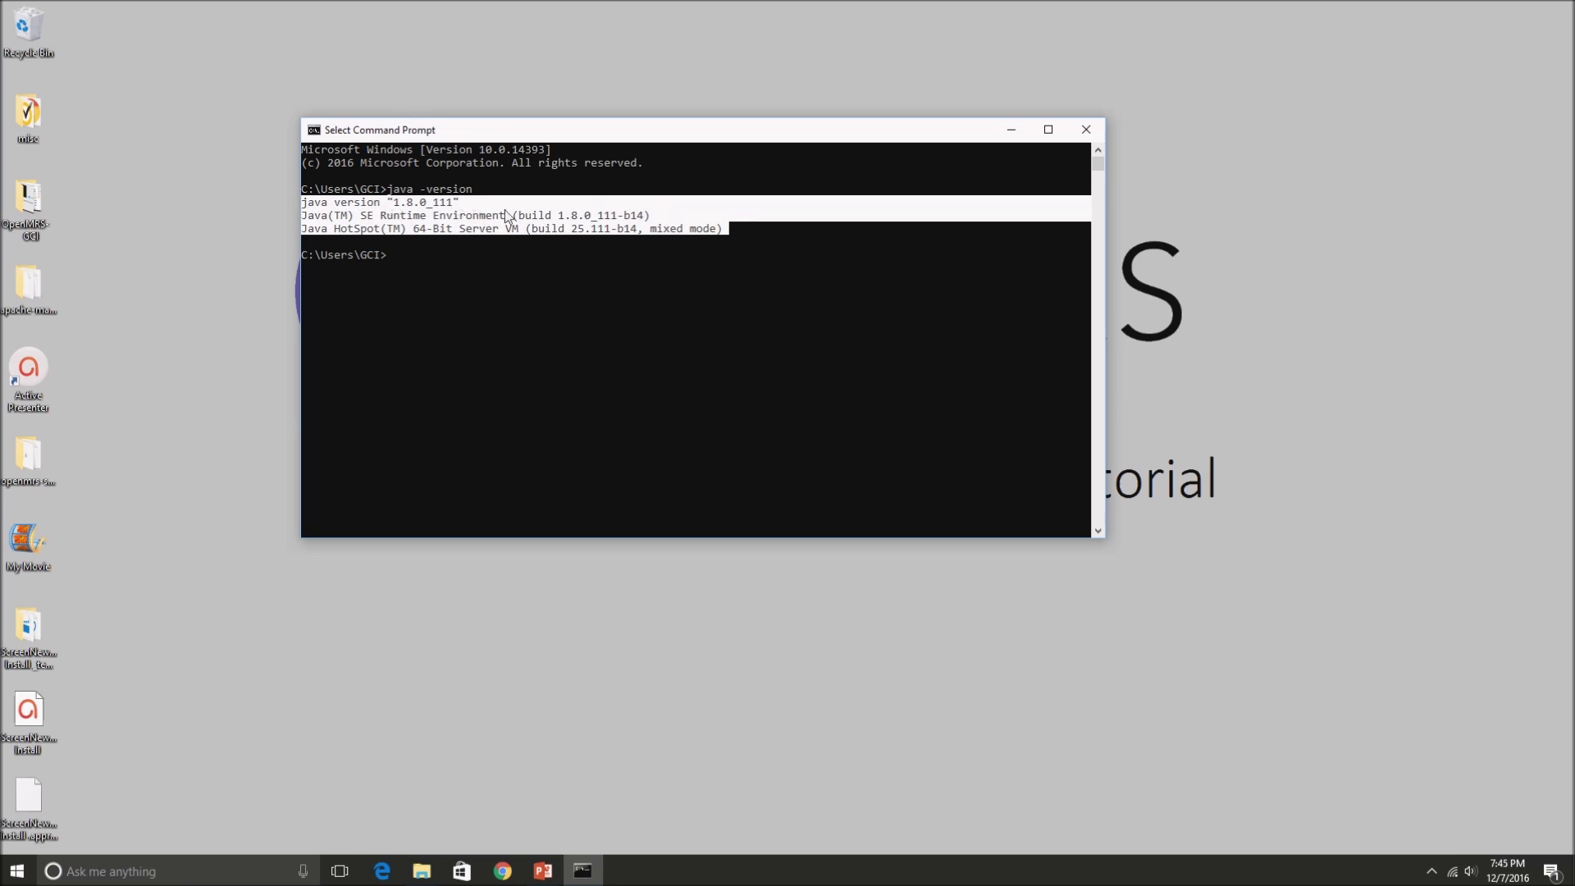
left_click(790, 230)
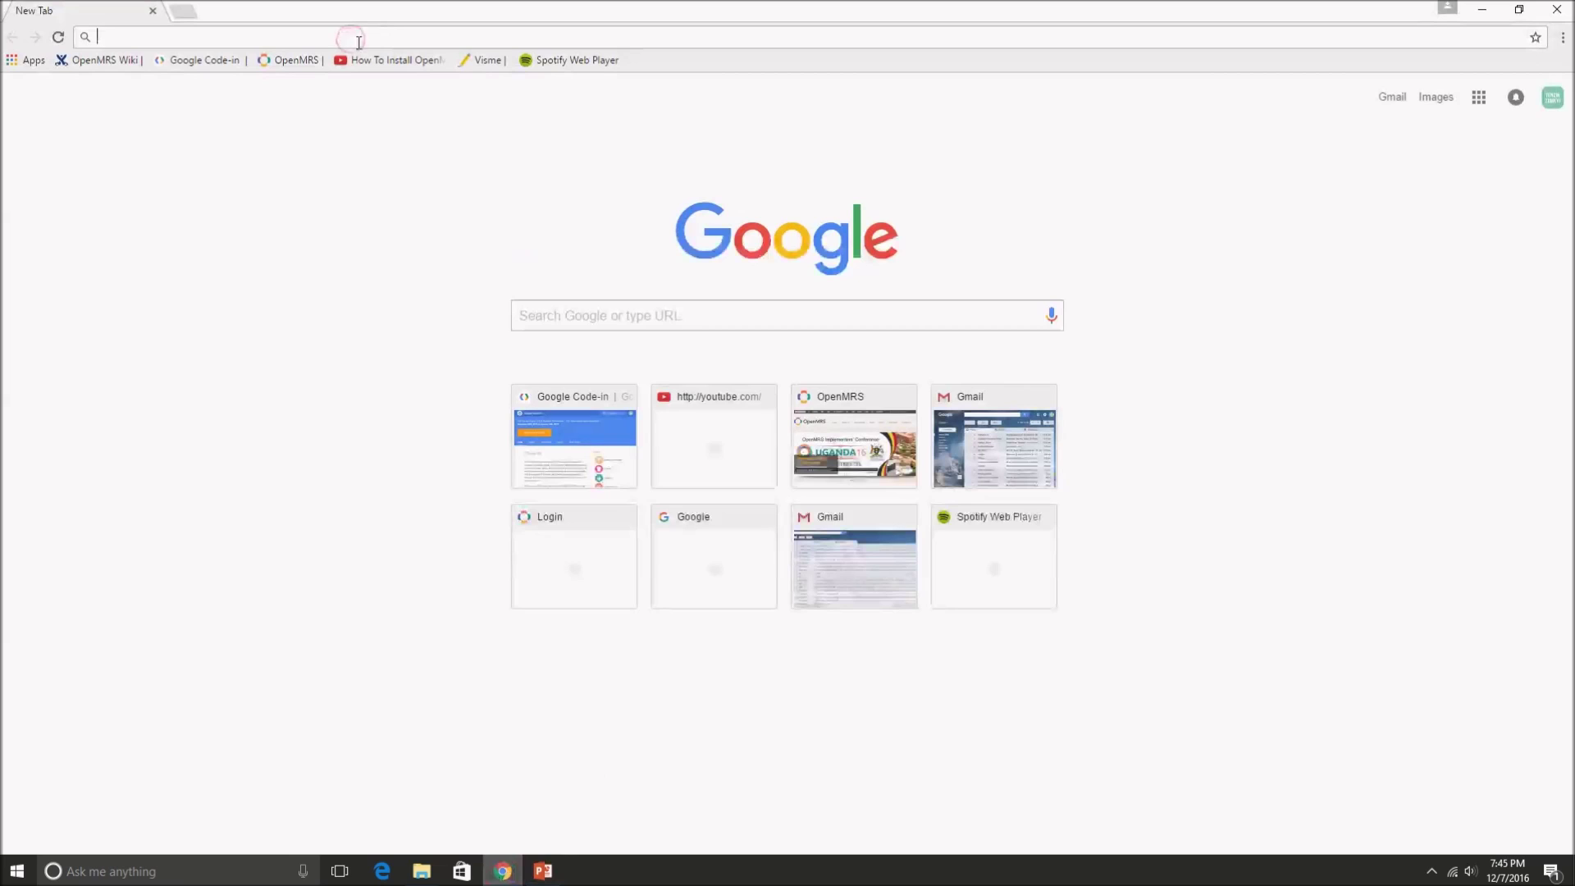
Step: Search Google for 'openmrs' and open the OpenMRS homepage
left_click(591, 318)
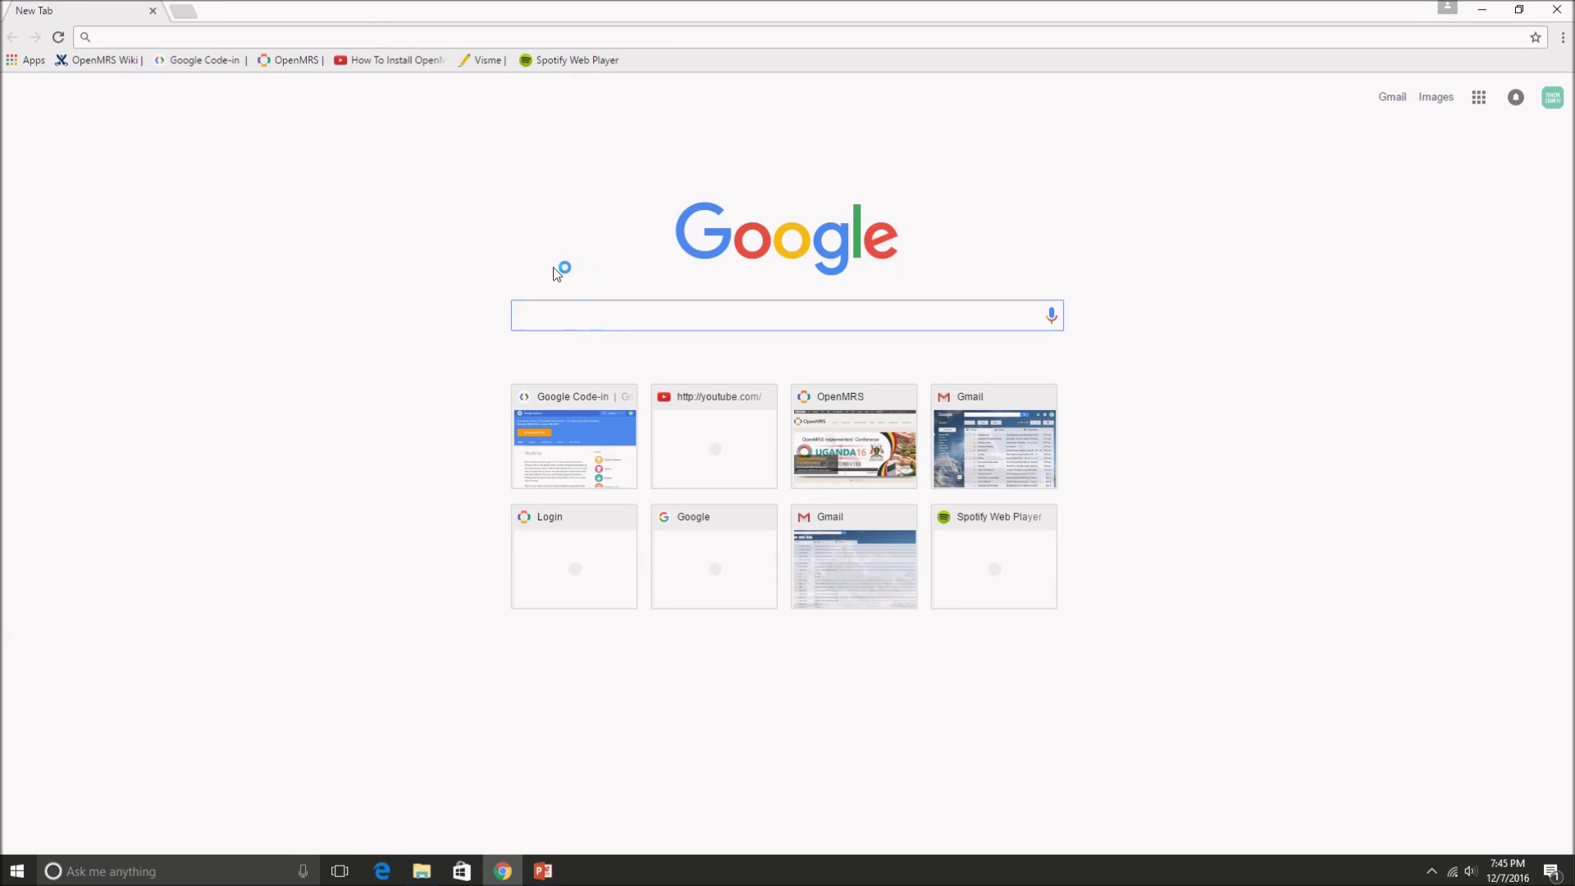
type("openmrs")
key("Return")
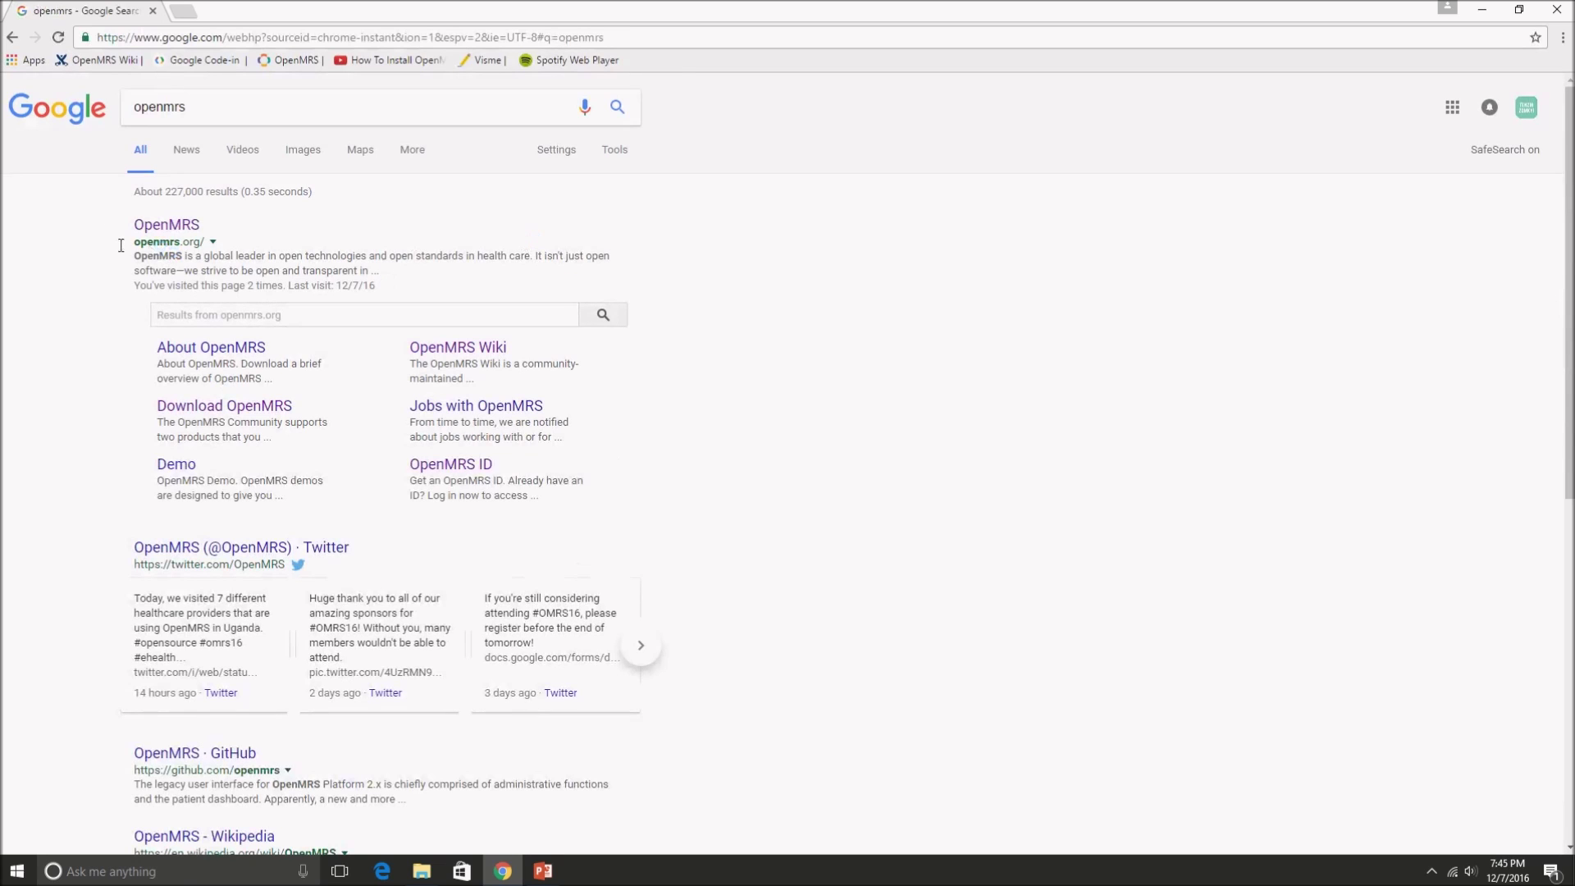
left_click(173, 226)
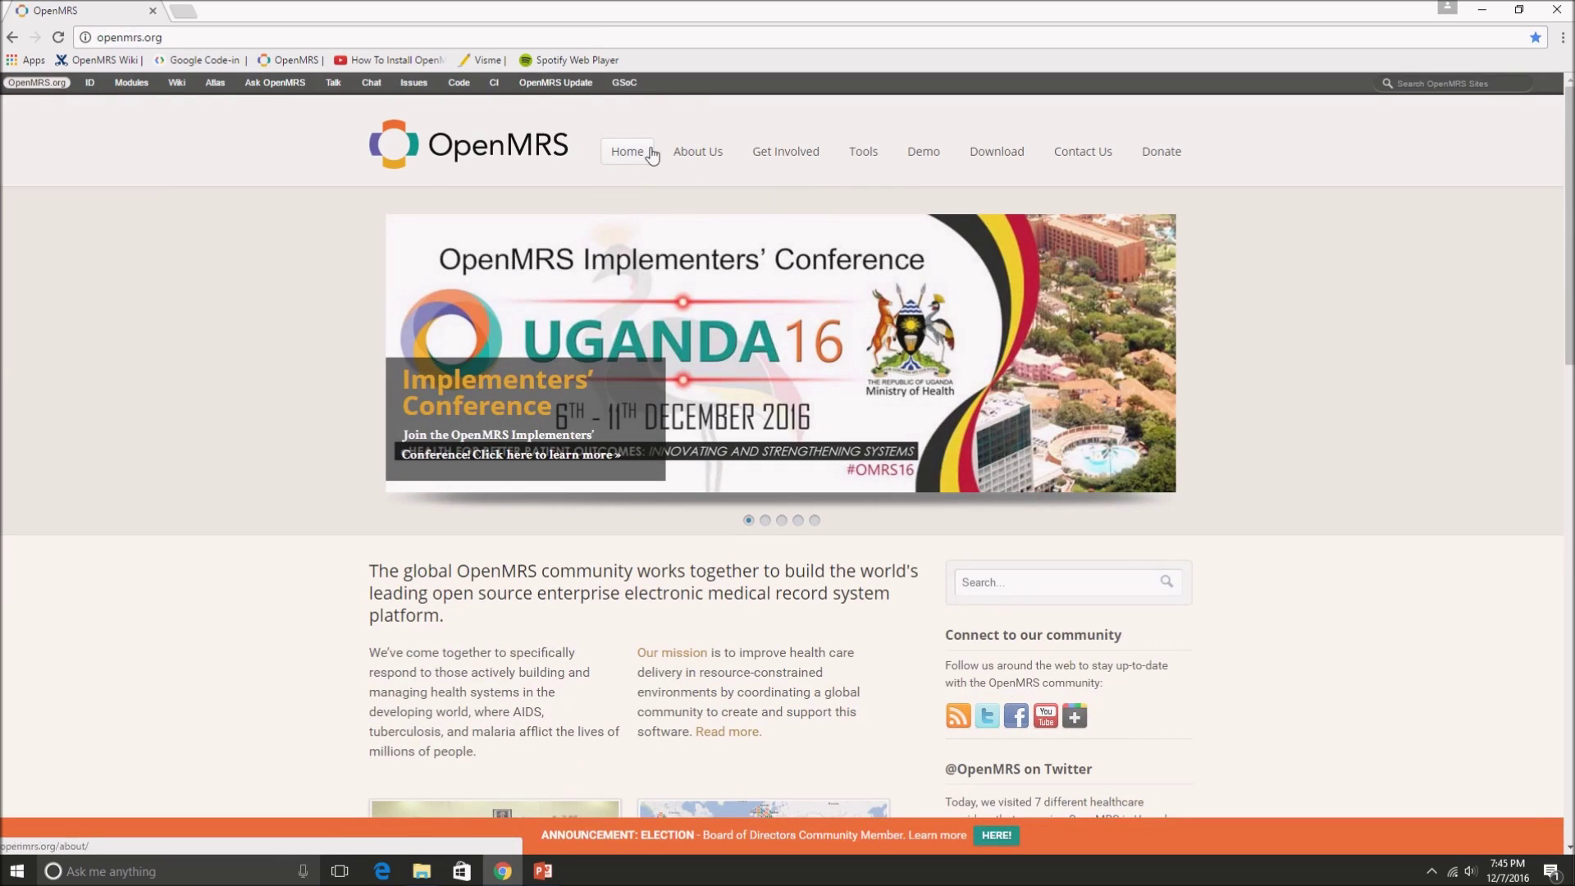
Step: From the OpenMRS Download page, download the Reference Application 2.5 Standalone package
mouse_move(886, 171)
left_click(996, 155)
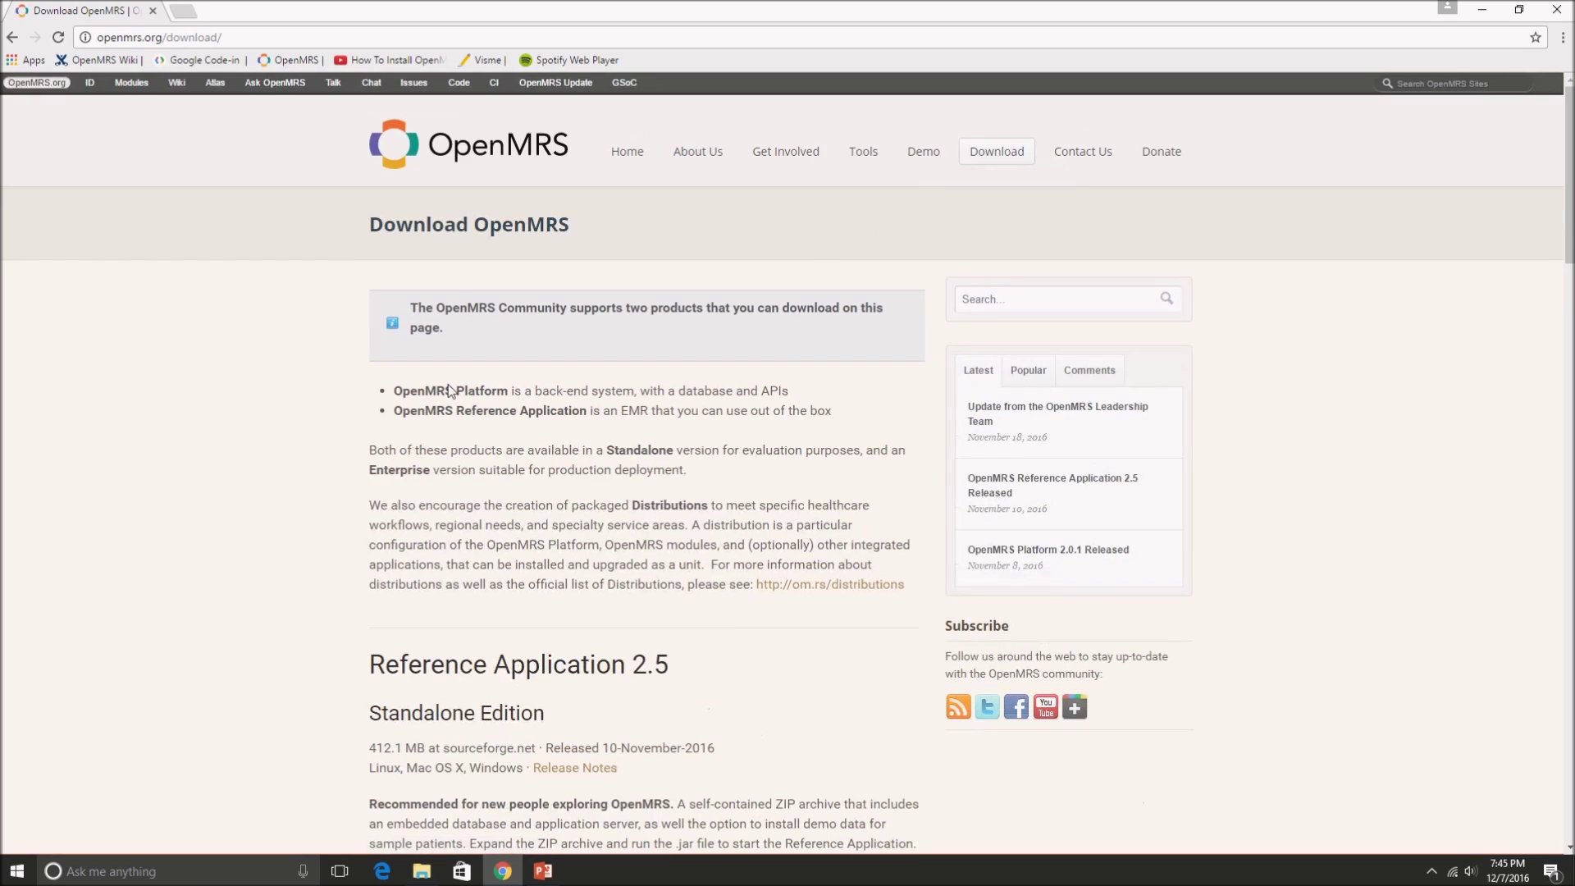
scroll(254, 373, "down", 2)
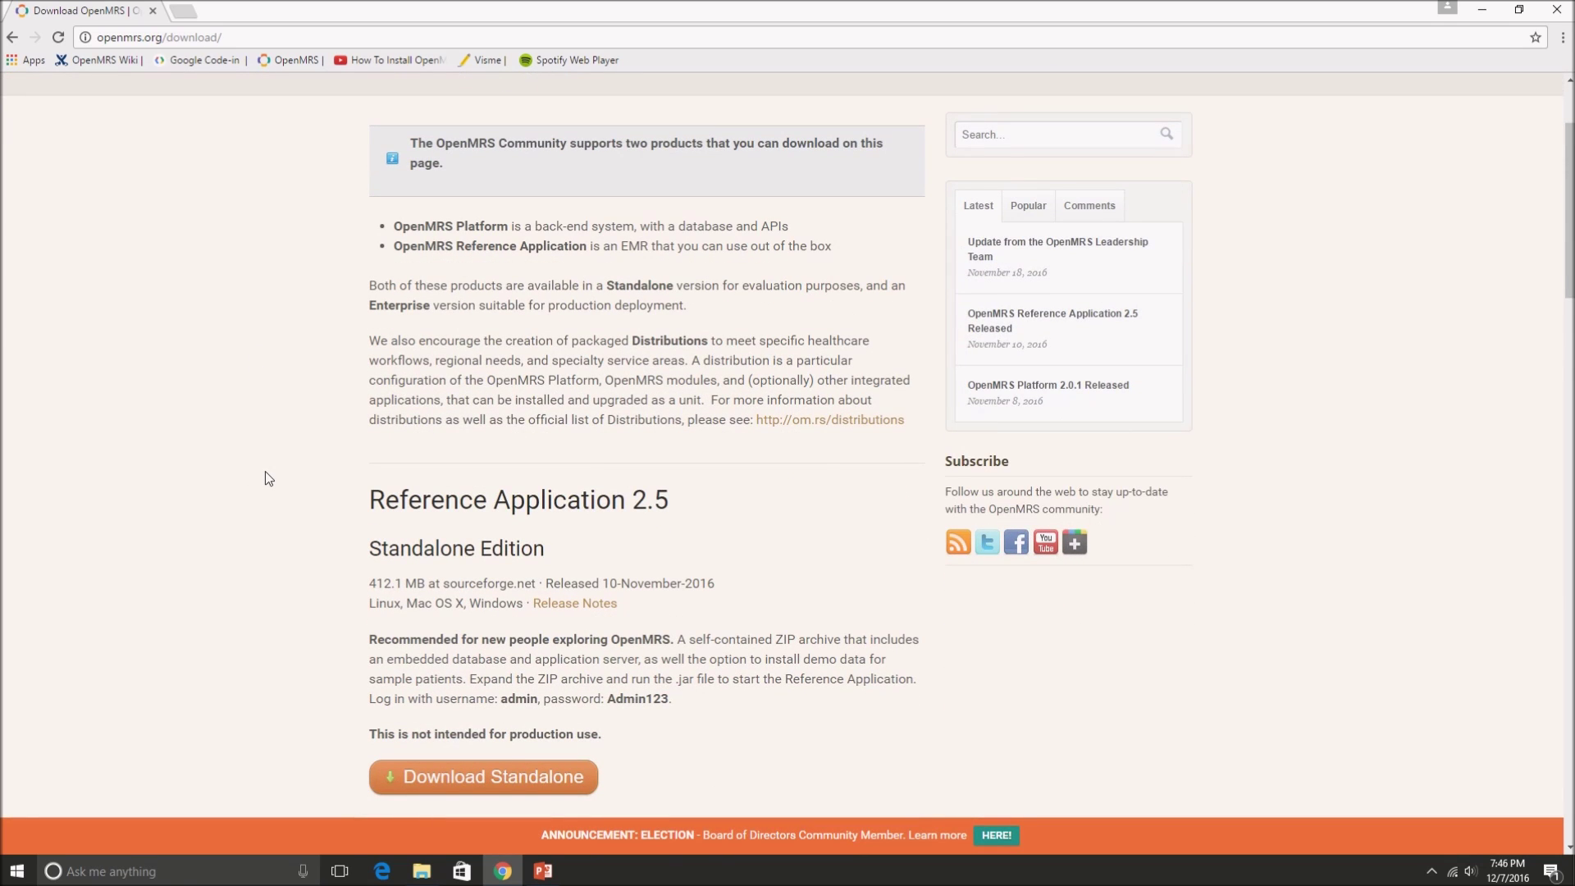
scroll(265, 472, "down", 1)
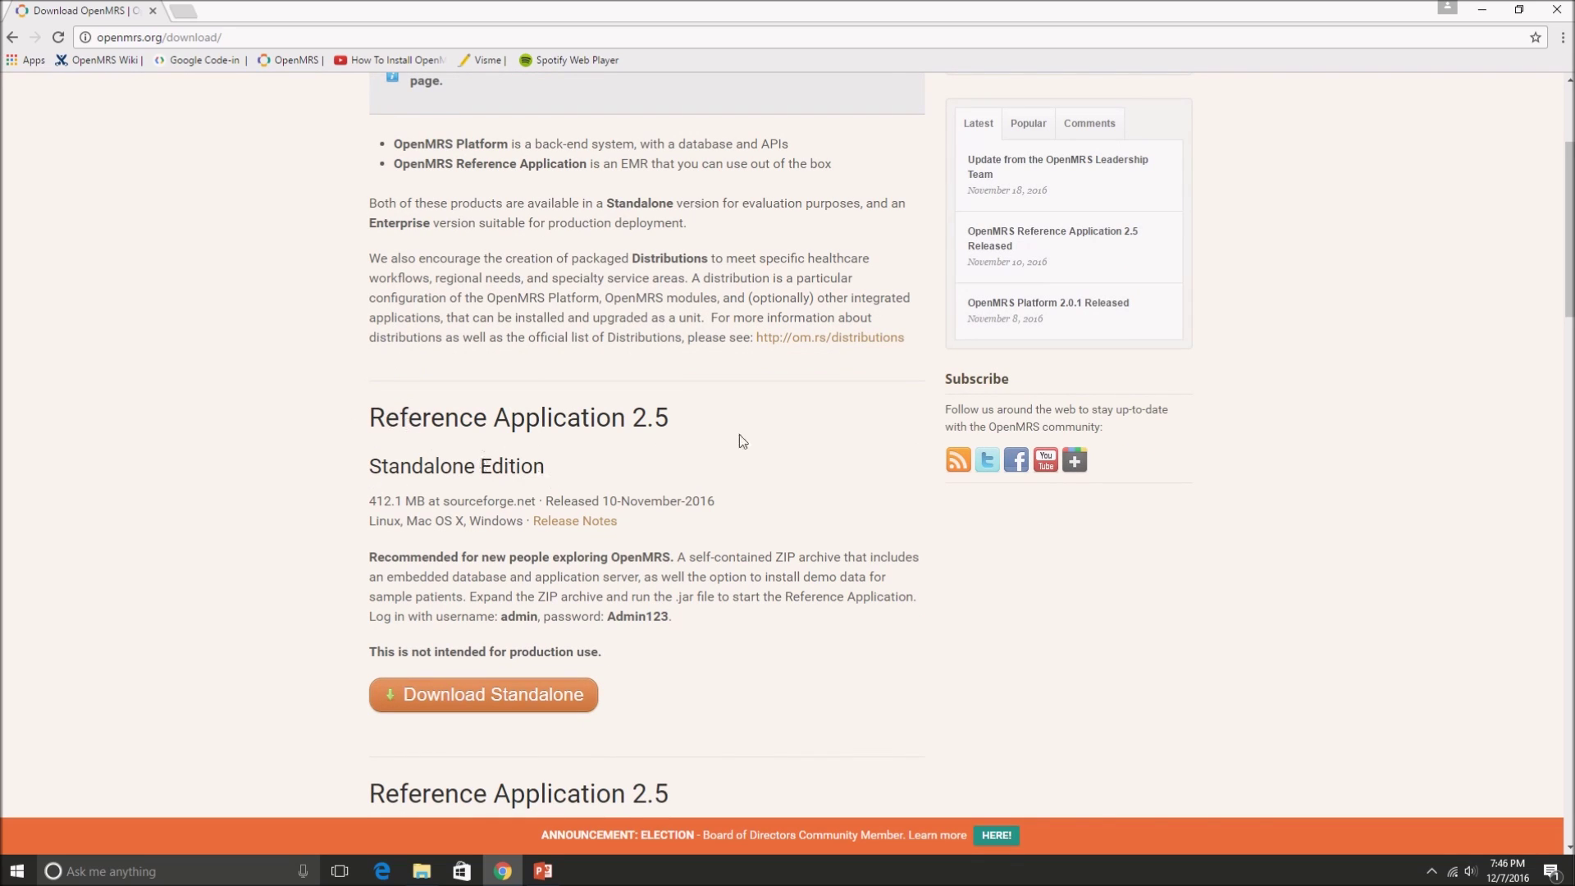
left_click_drag(368, 561, 673, 558)
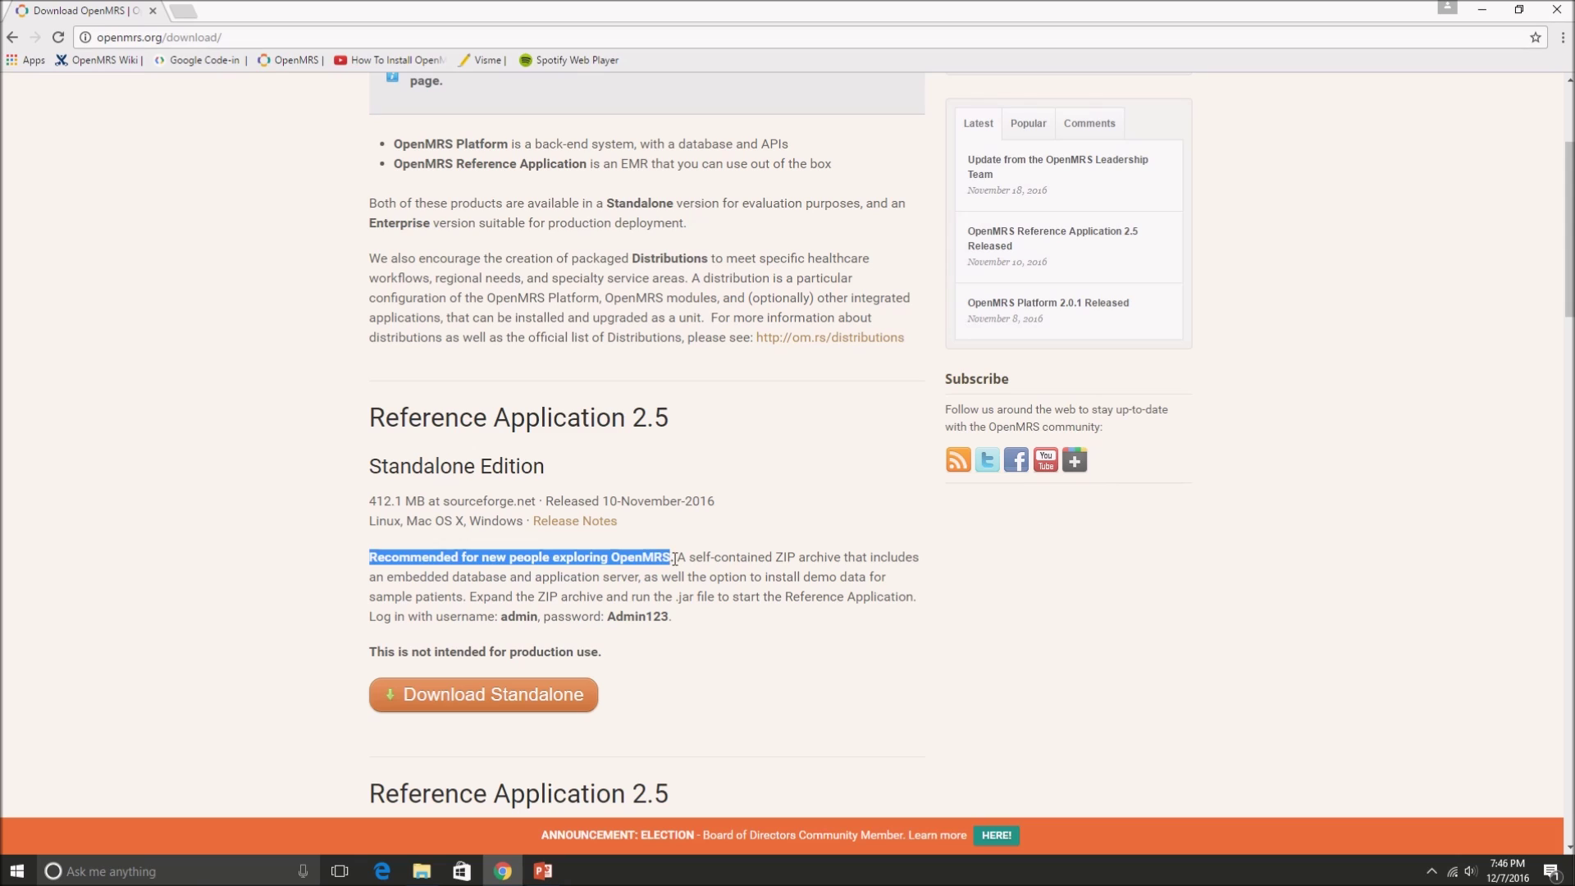
left_click(675, 558)
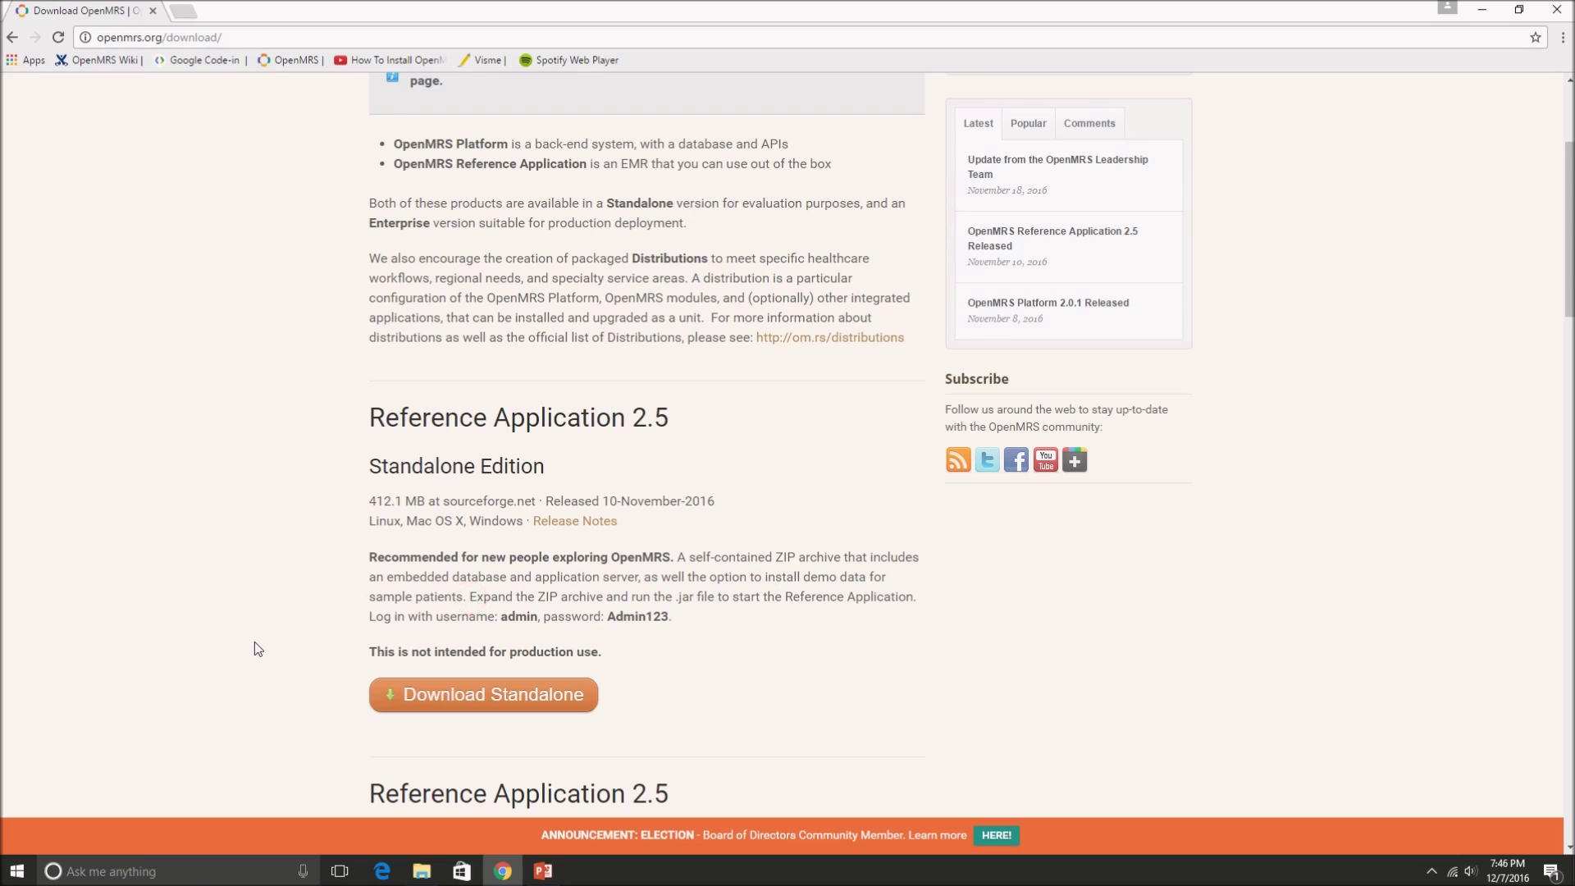
left_click(436, 697)
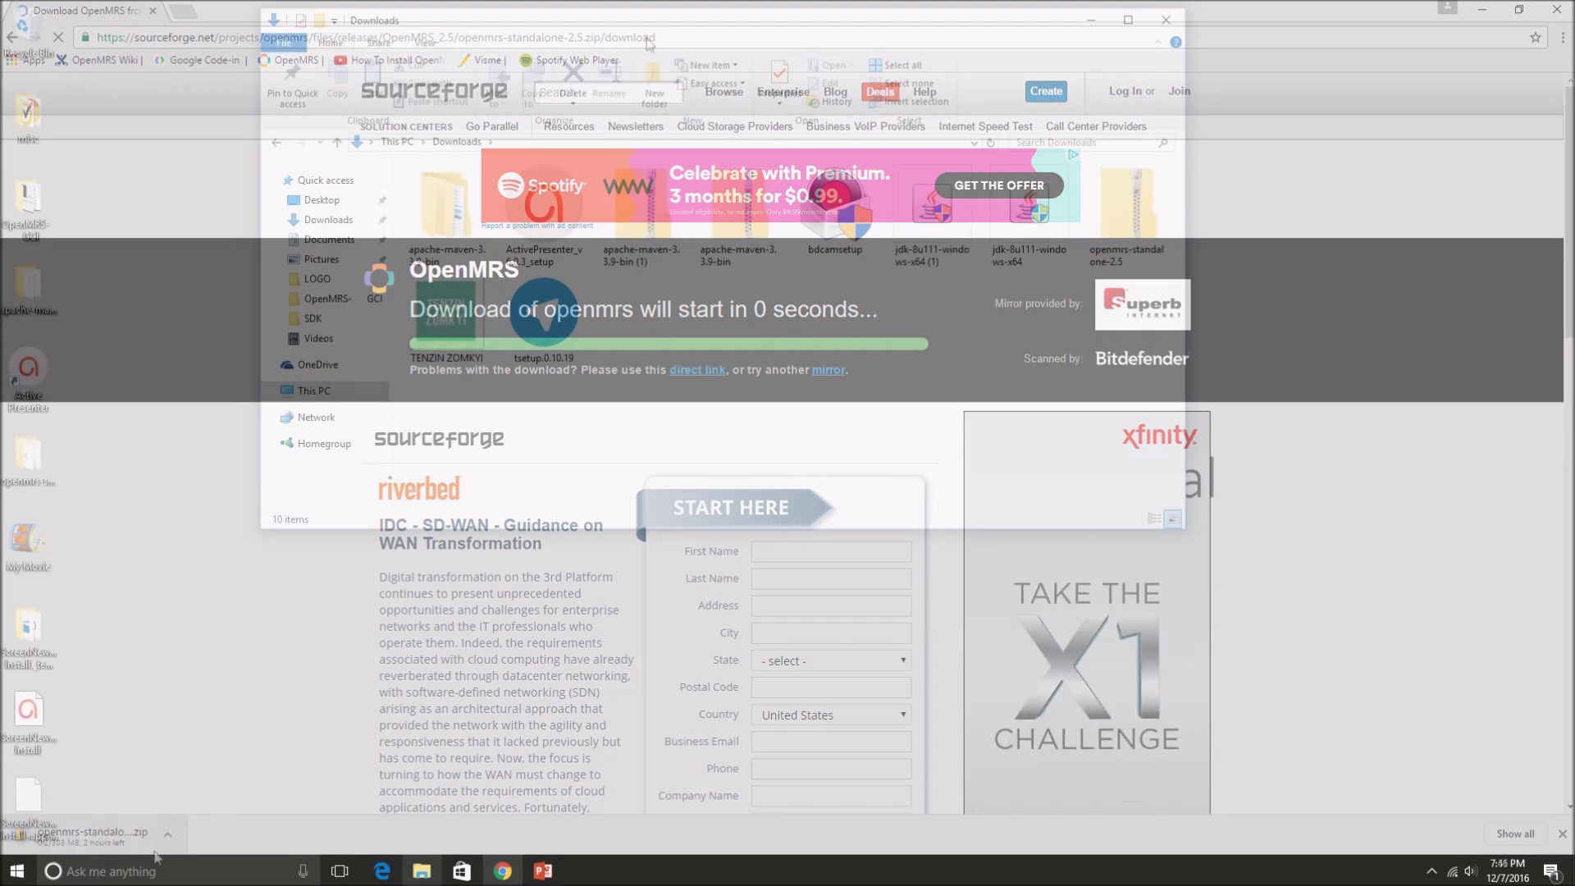
Step: Extract openmrs-standalone-2.5.zip into the suggested Downloads folder
left_click_drag(712, 33, 941, 144)
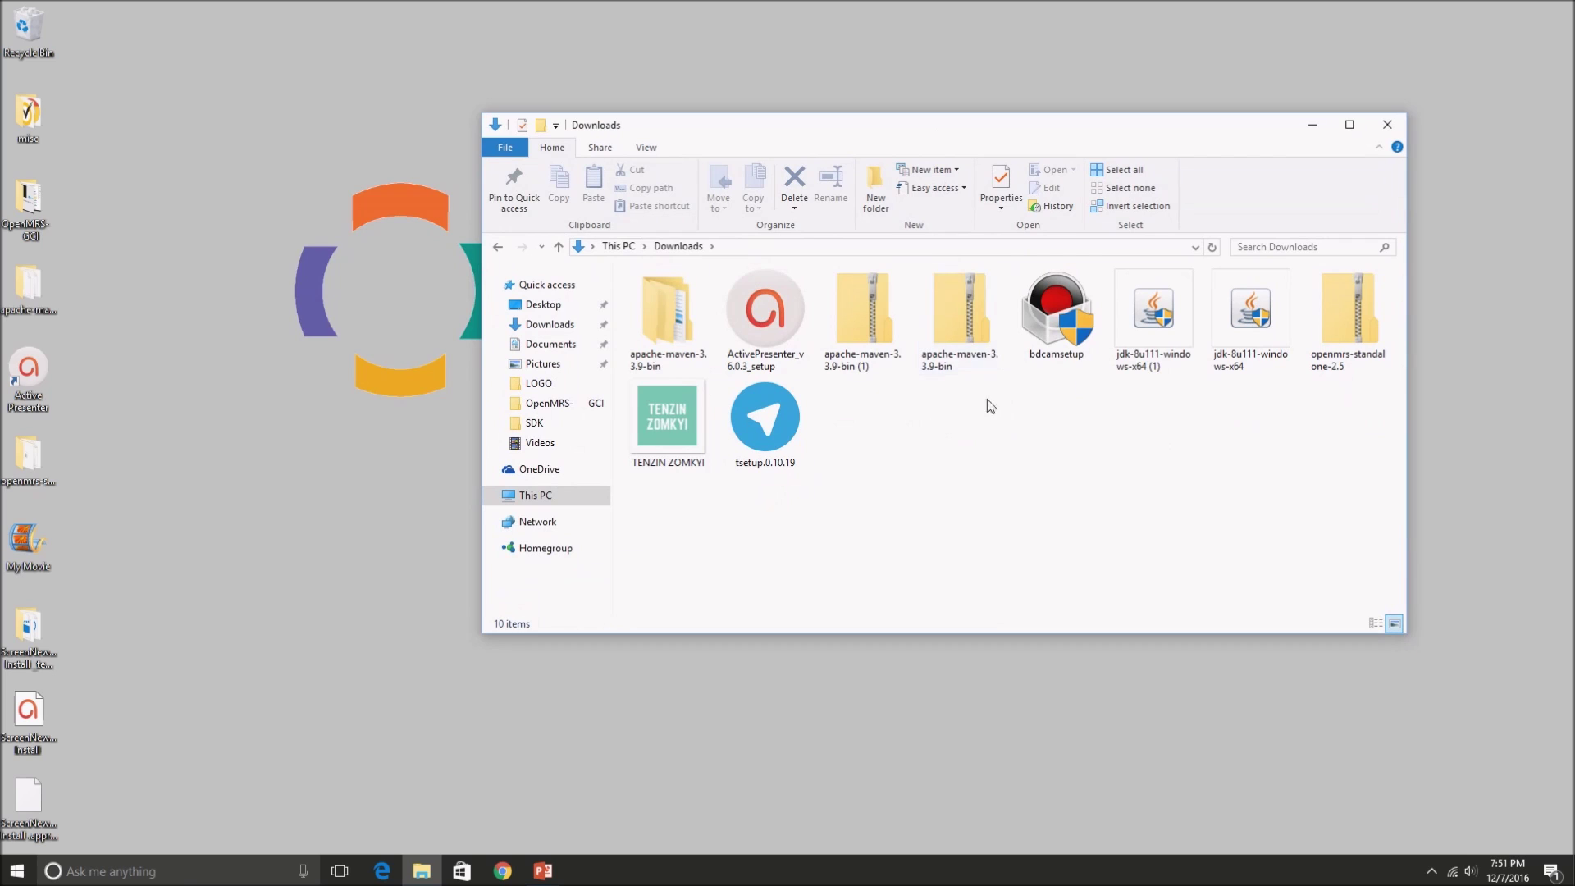
left_click(1335, 317)
right_click(1334, 315)
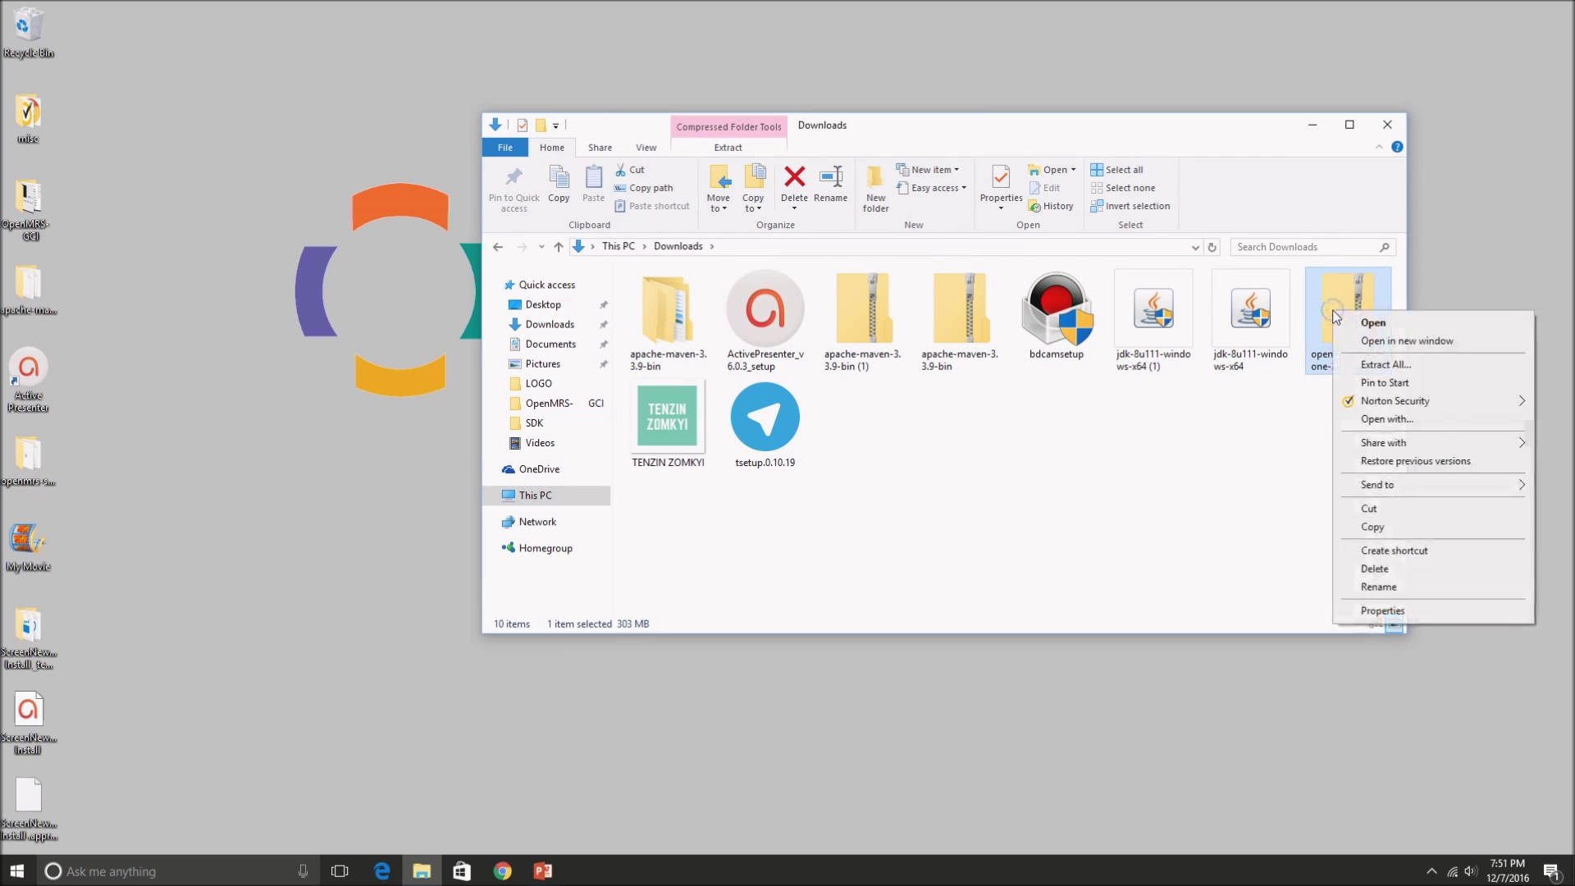
left_click(1365, 365)
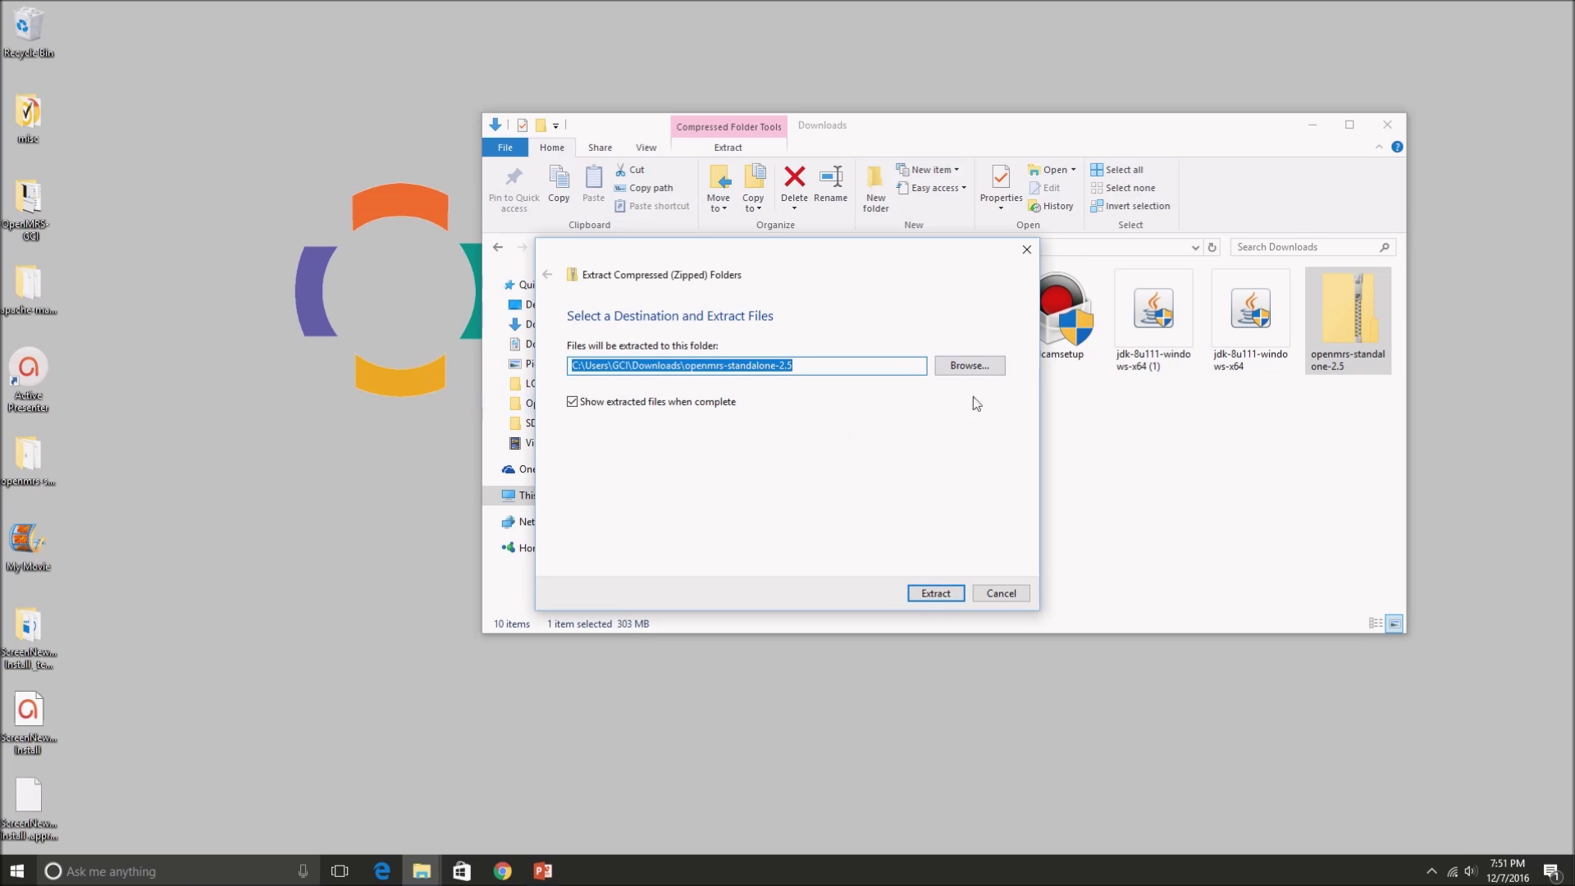
left_click(936, 594)
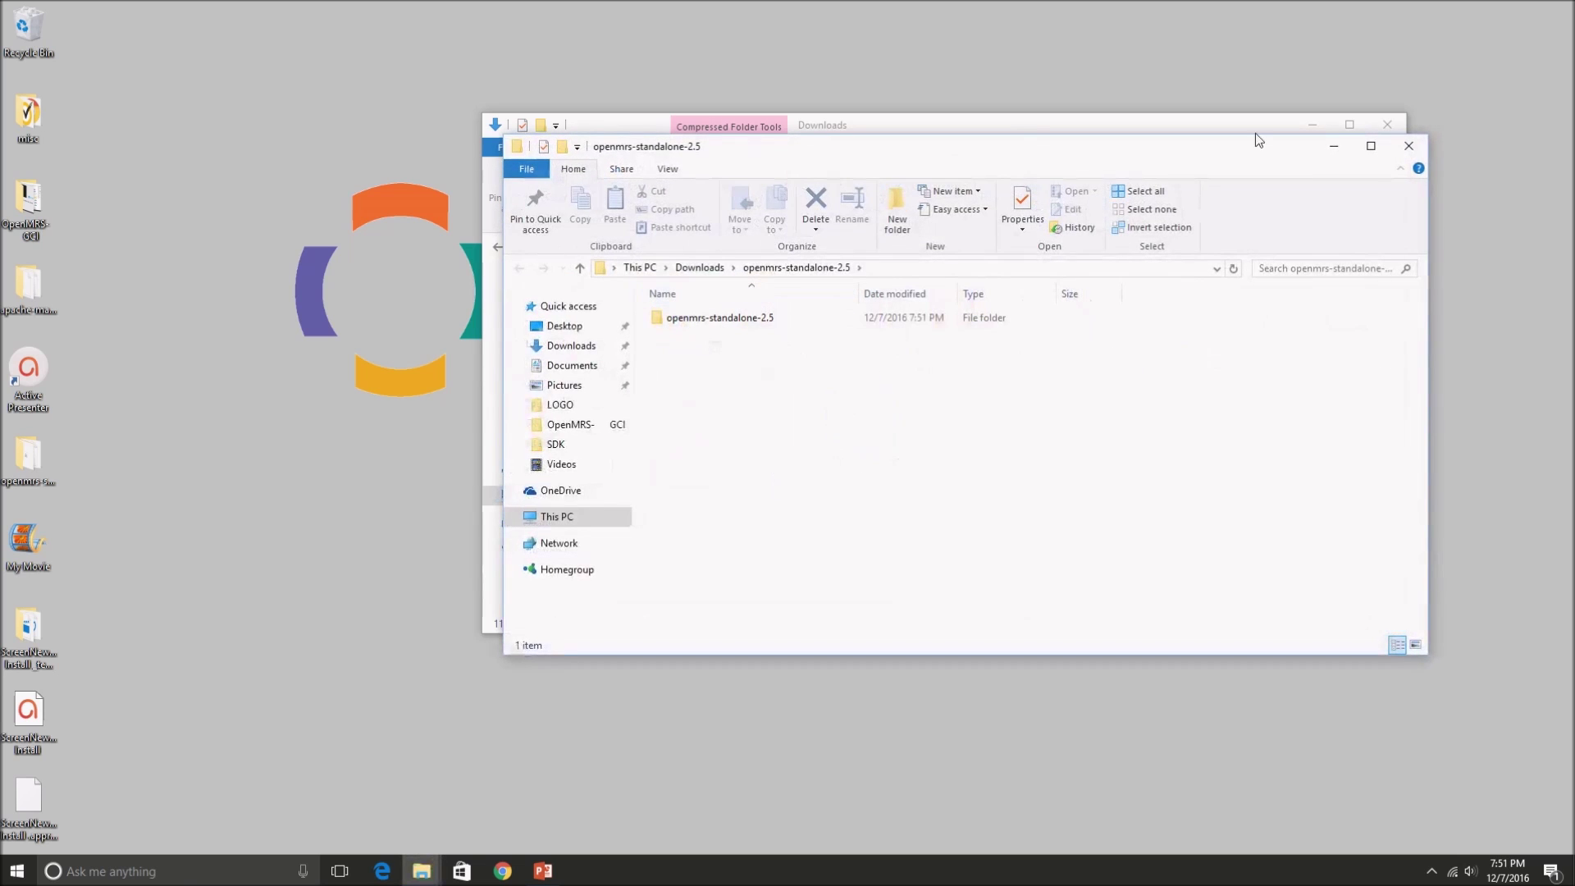
Step: Close the extra Downloads window and open the inner openmrs-standalone-2.5 folder
left_click(1386, 126)
left_click_drag(1151, 146, 944, 114)
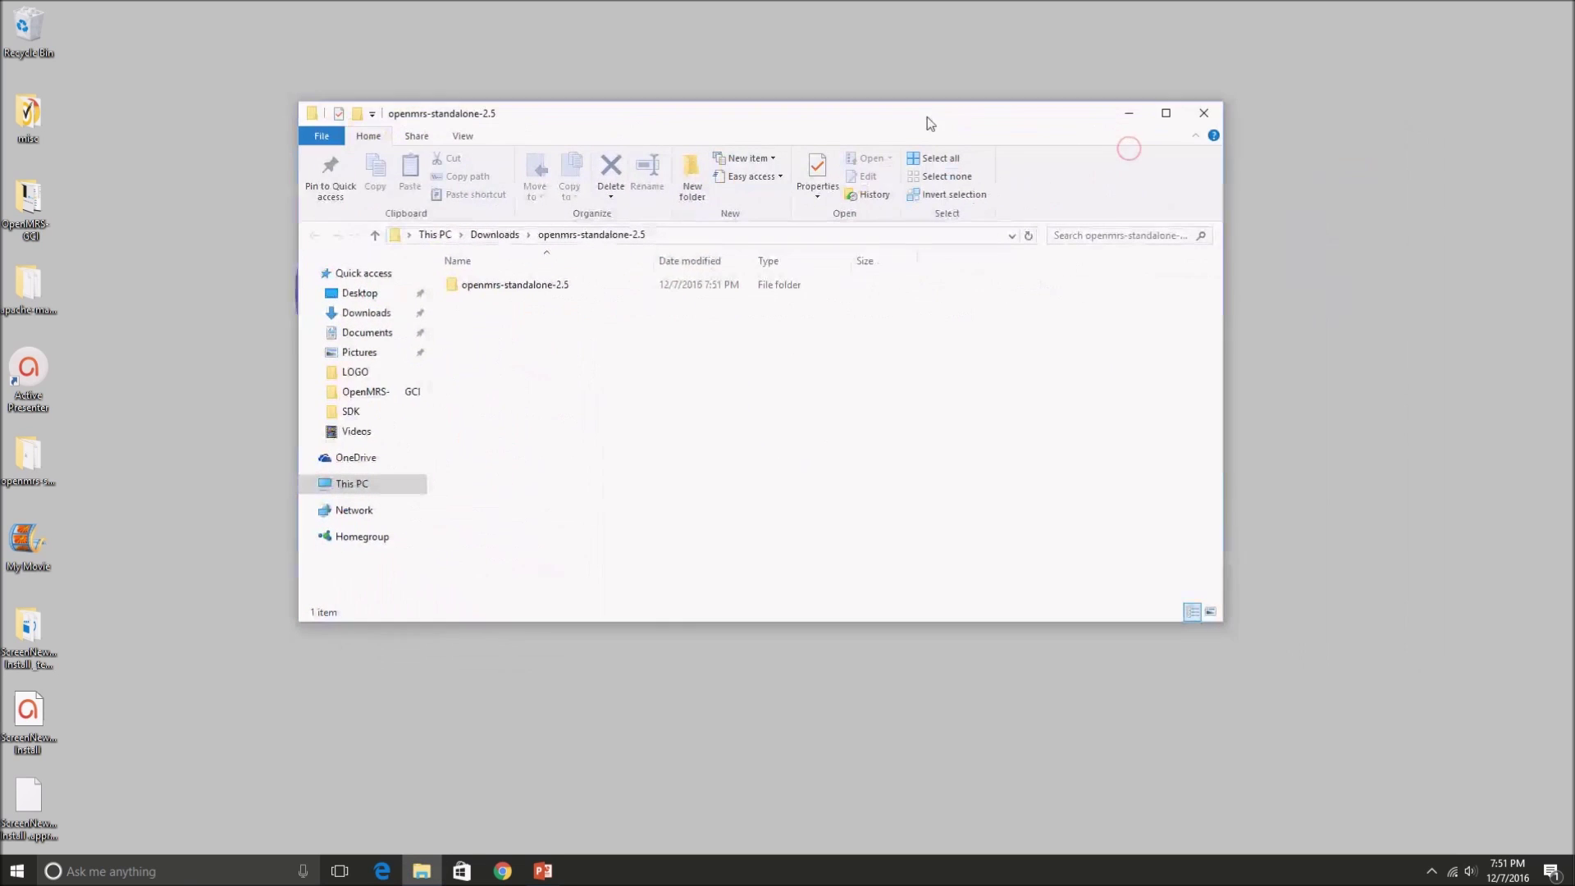
double_click(551, 286)
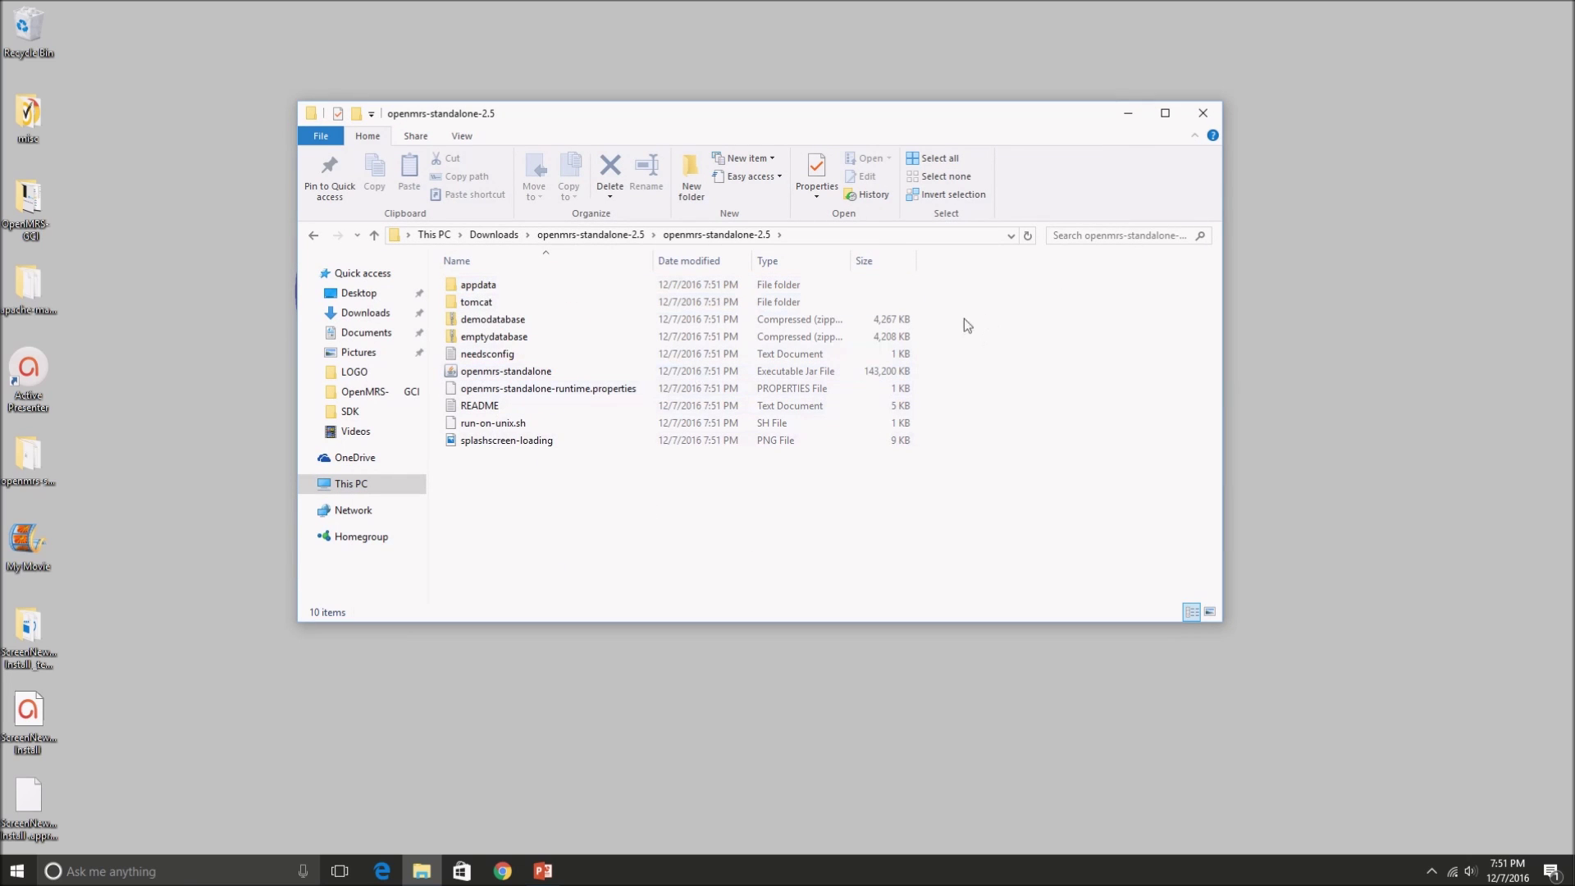
Step: Extract the emptydatabase archive into its own emptydatabase folder, then close that window
left_click_drag(941, 317, 900, 337)
right_click(901, 337)
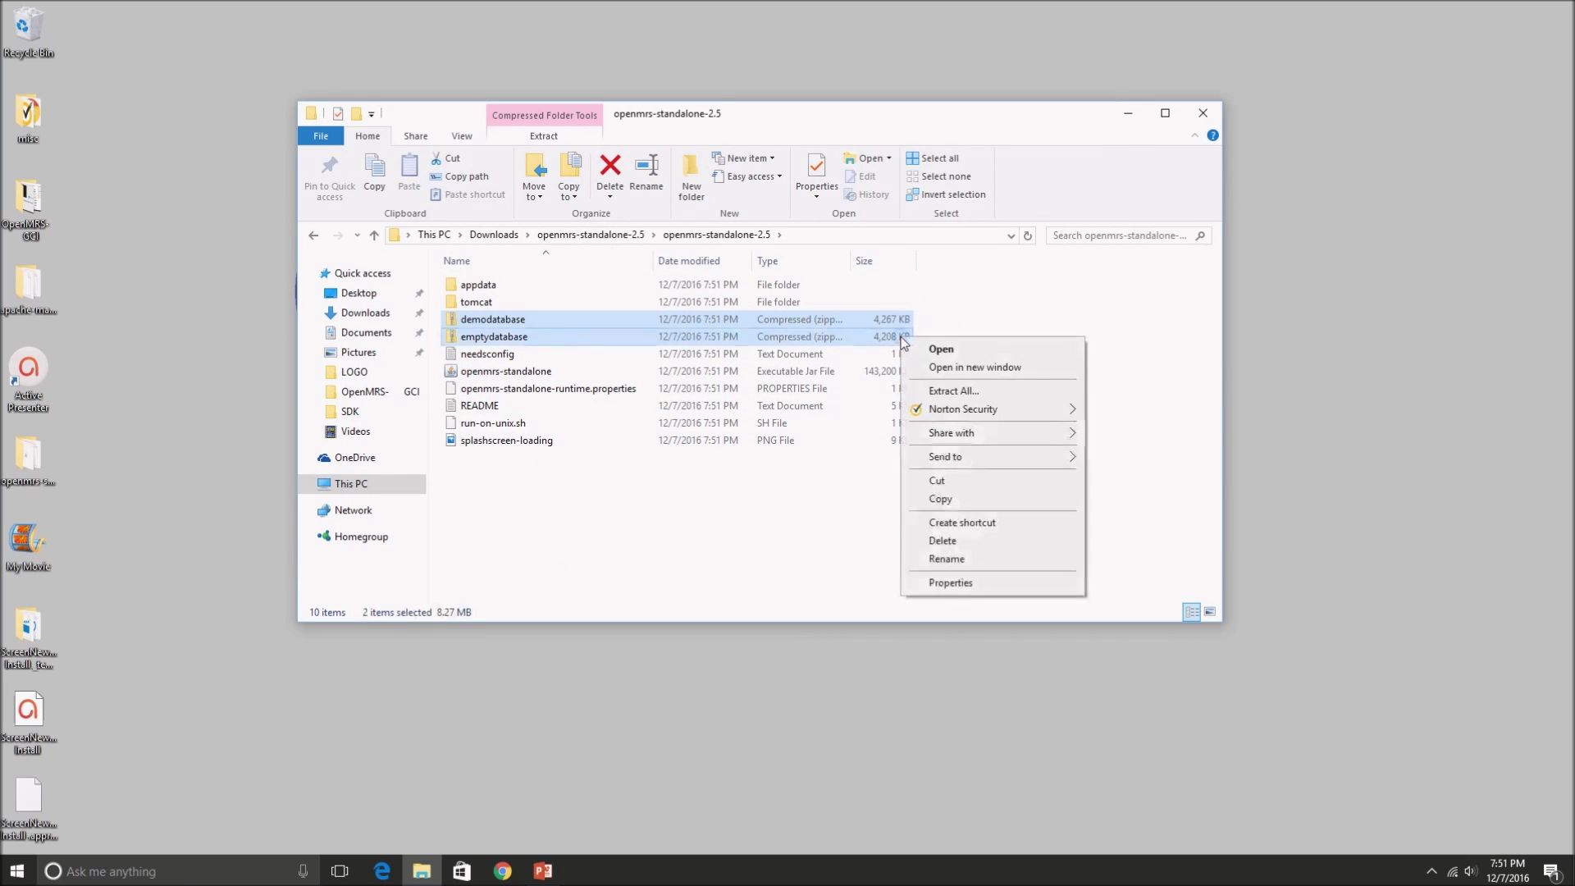
left_click(962, 391)
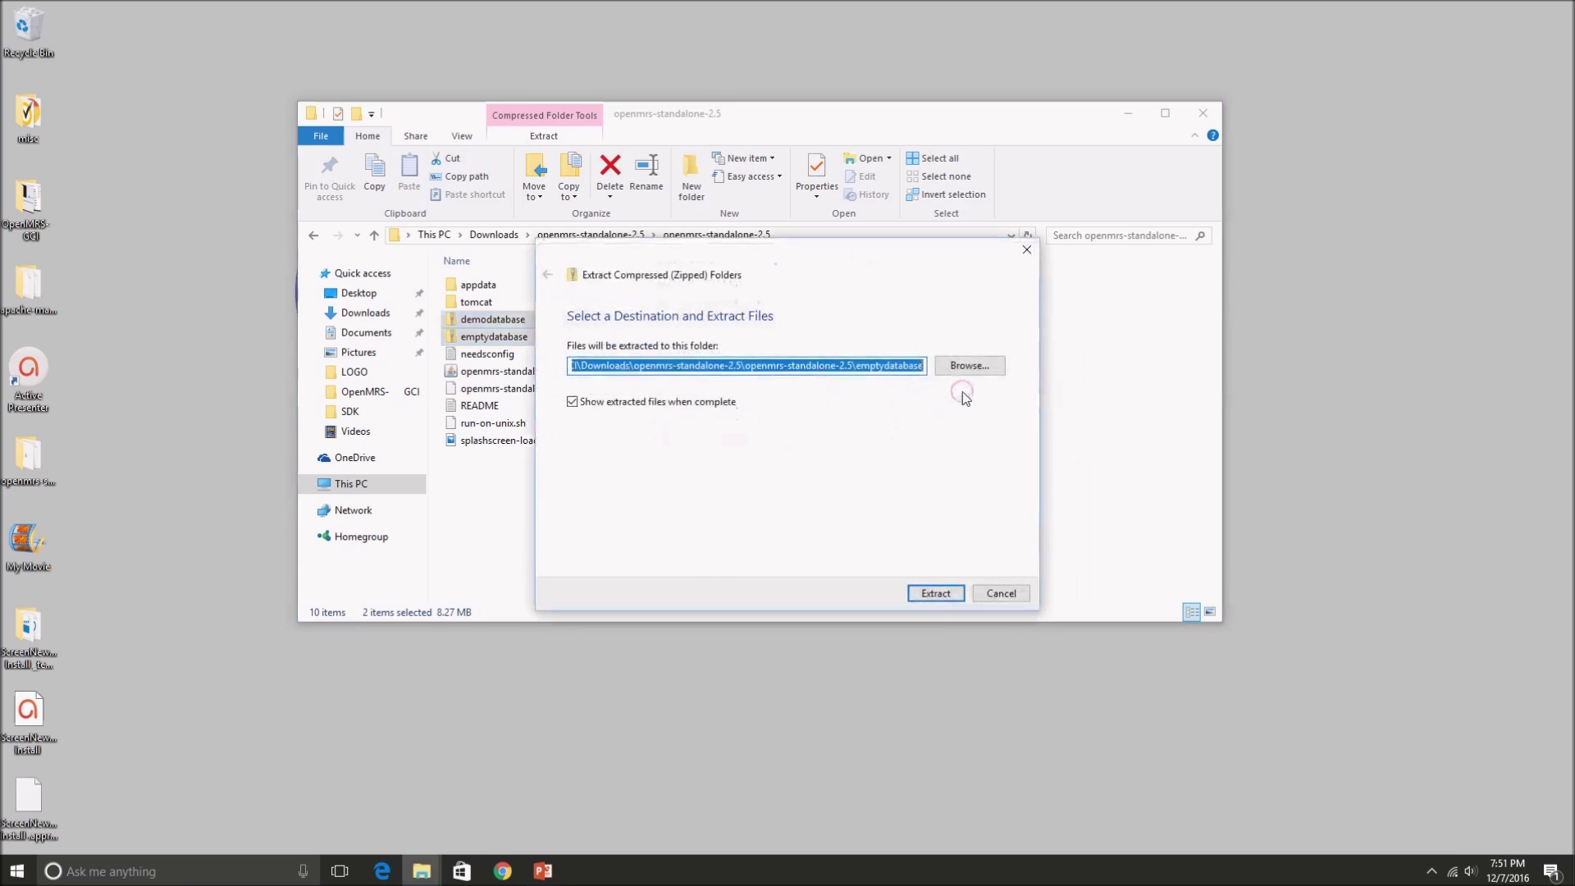
left_click(927, 592)
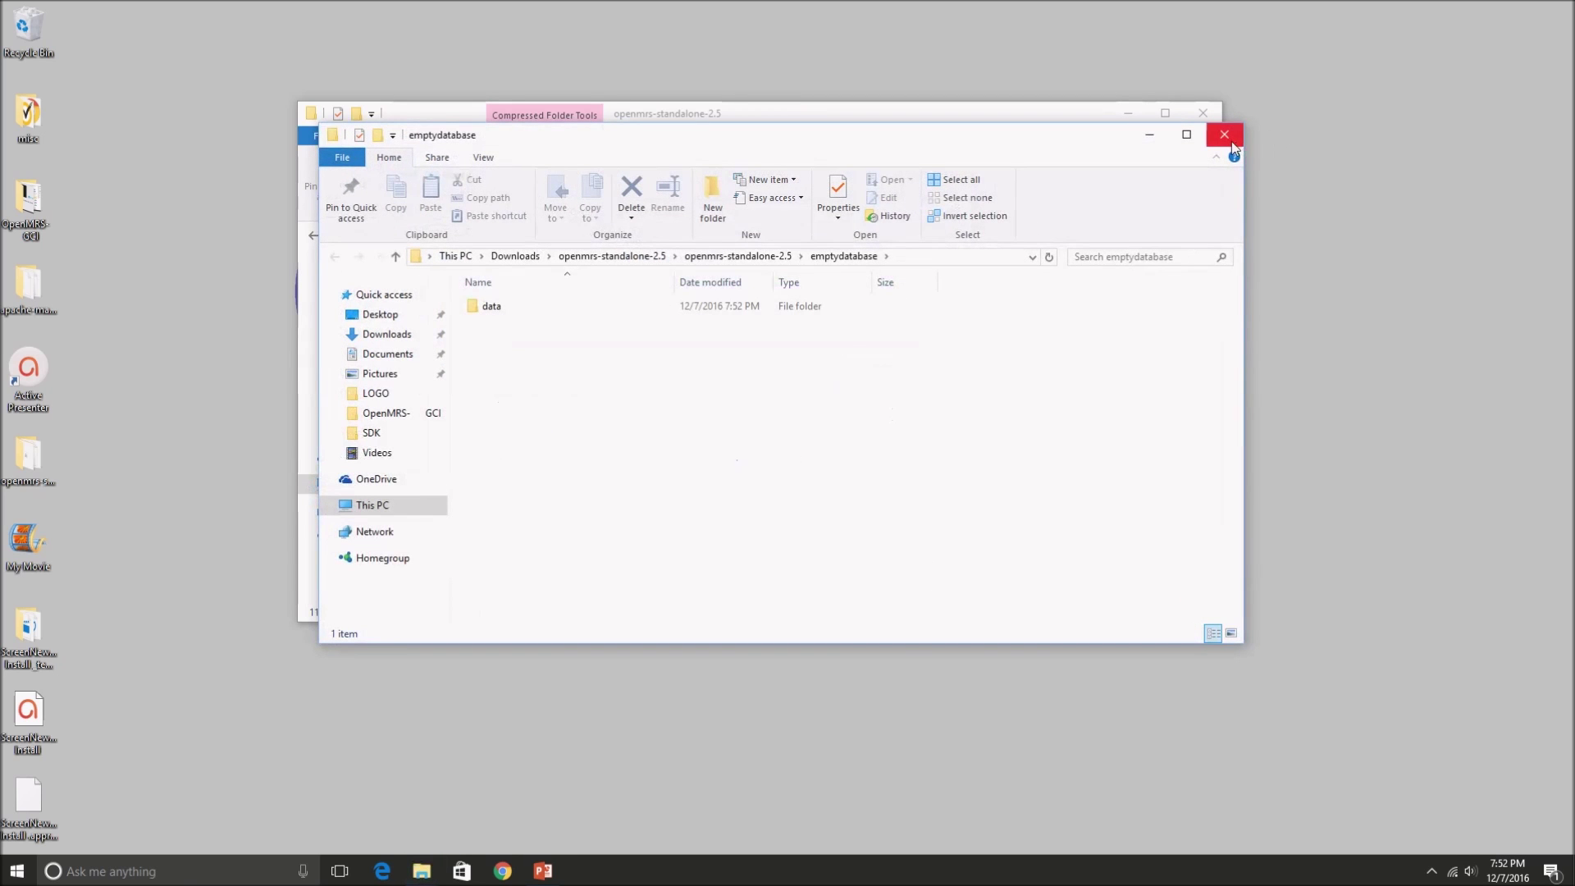
left_click(1232, 148)
left_click(651, 554)
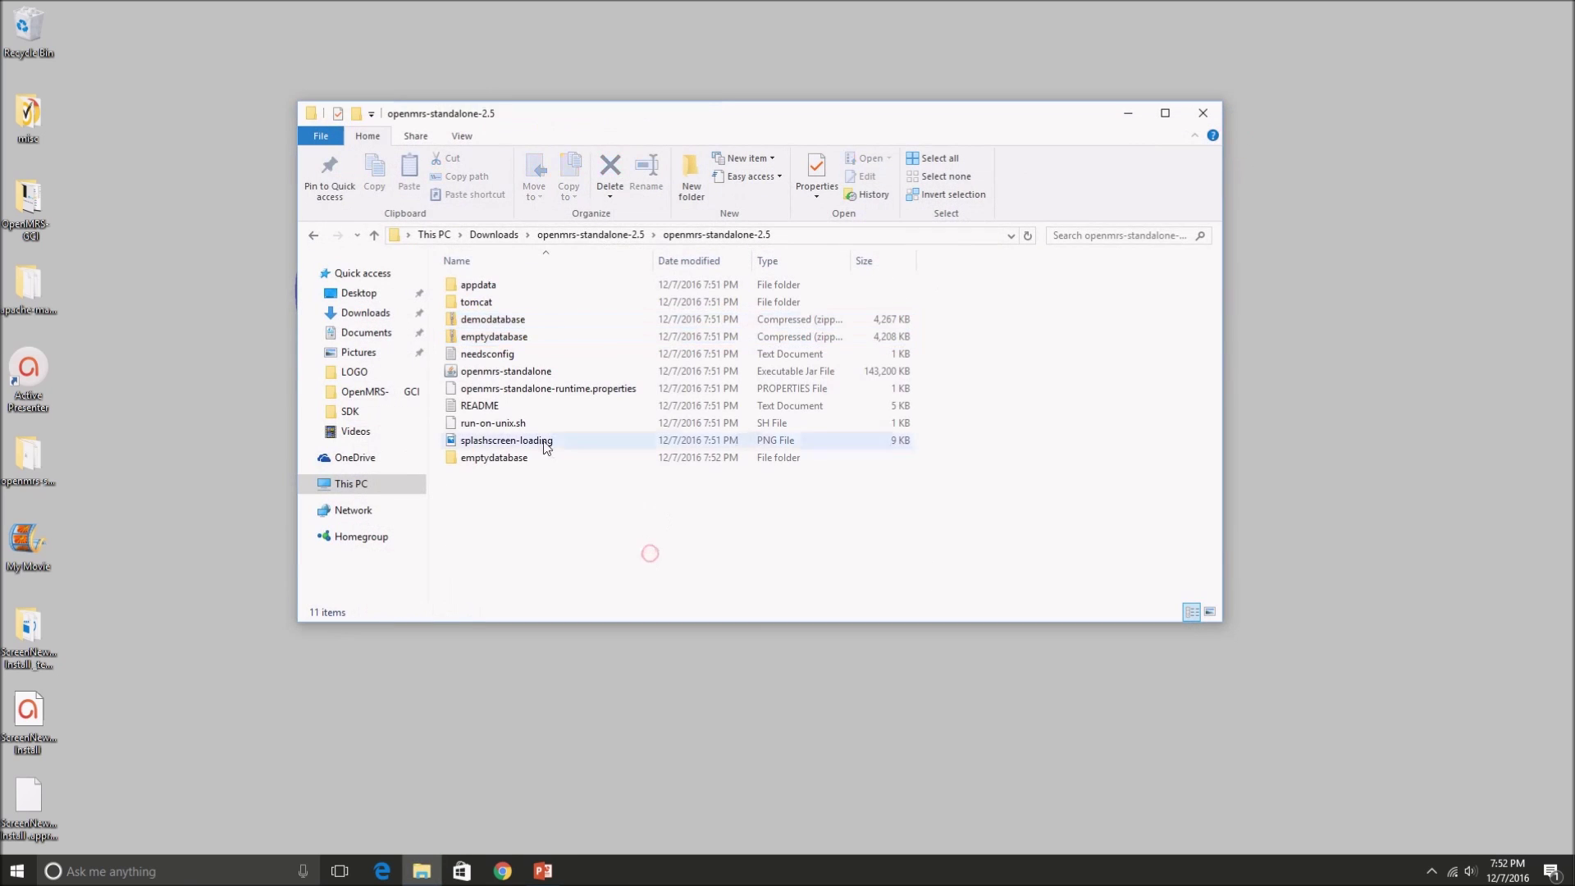
Step: Launch openmrs-standalone.jar and choose setup with the demonstration database
left_click_drag(994, 367, 917, 380)
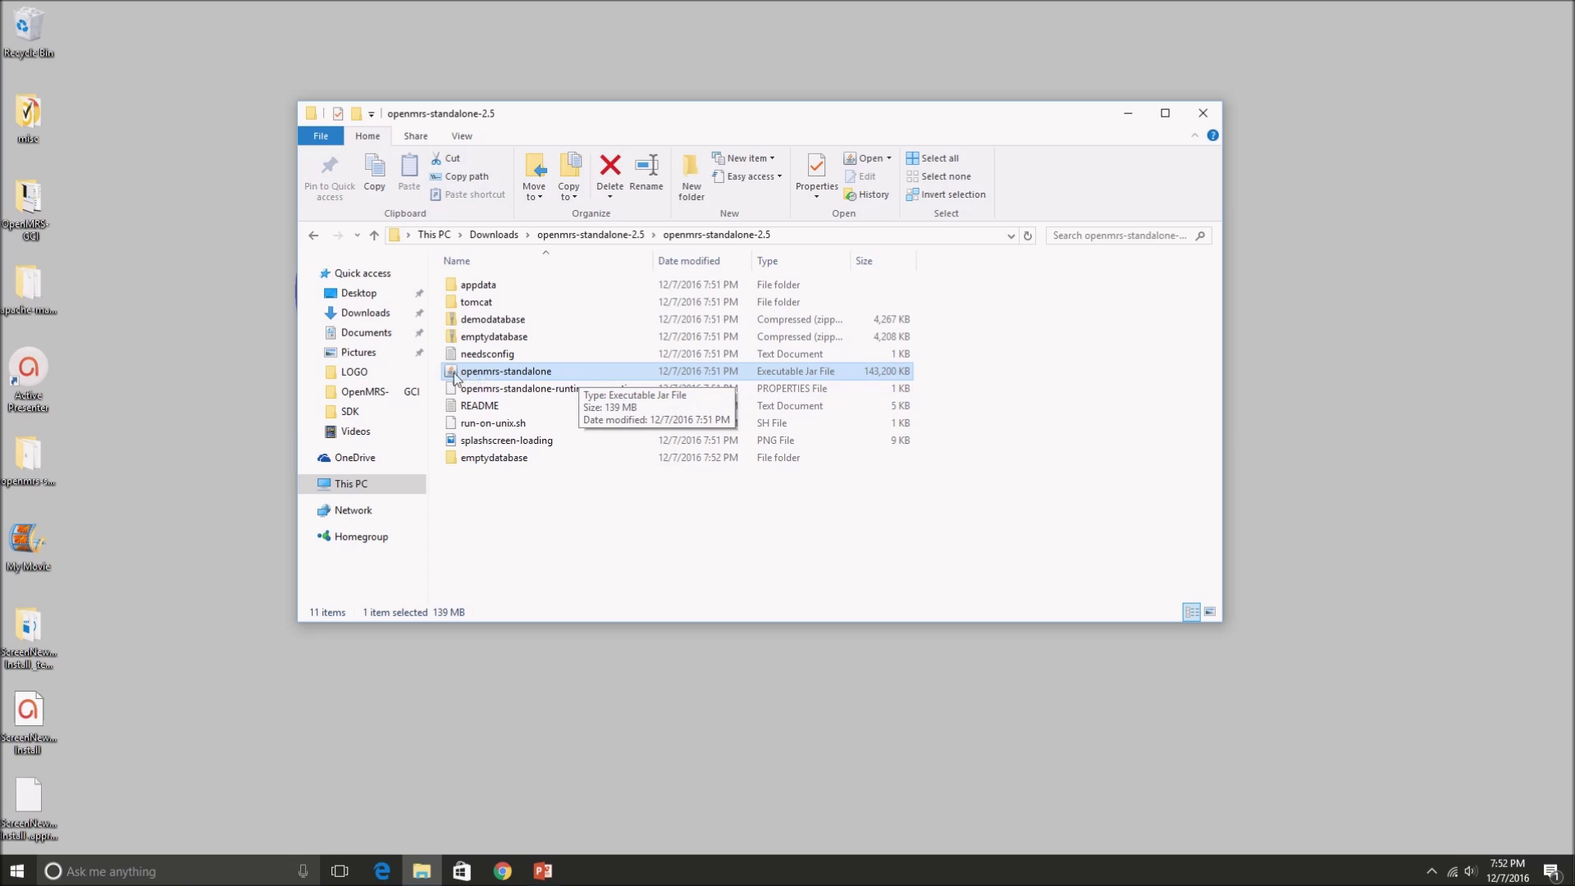
left_click(575, 373)
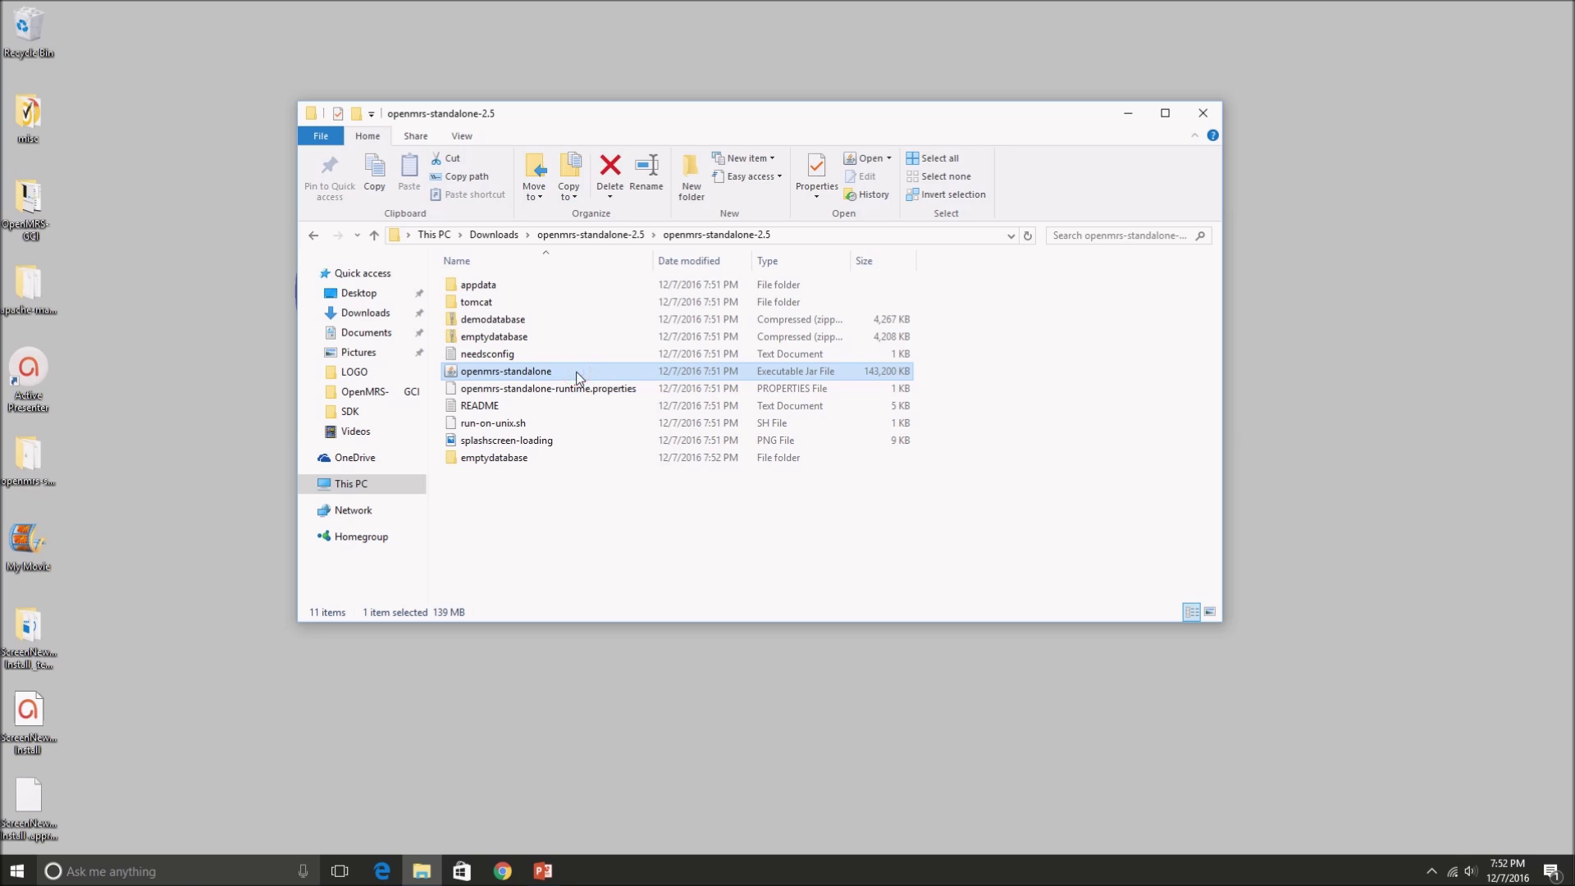
double_click(578, 376)
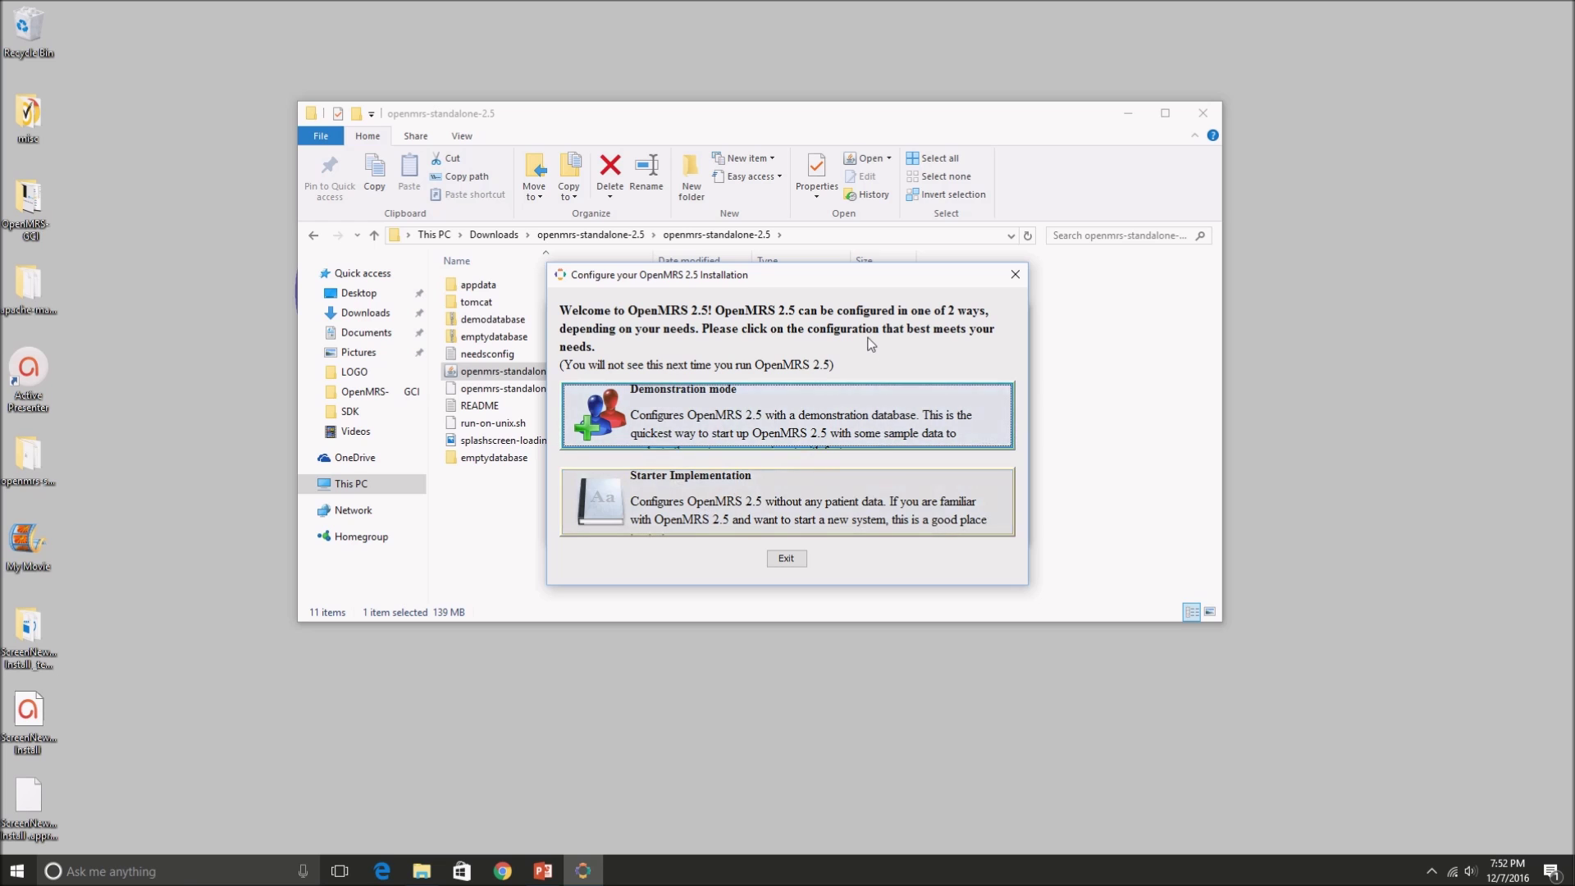
left_click(868, 415)
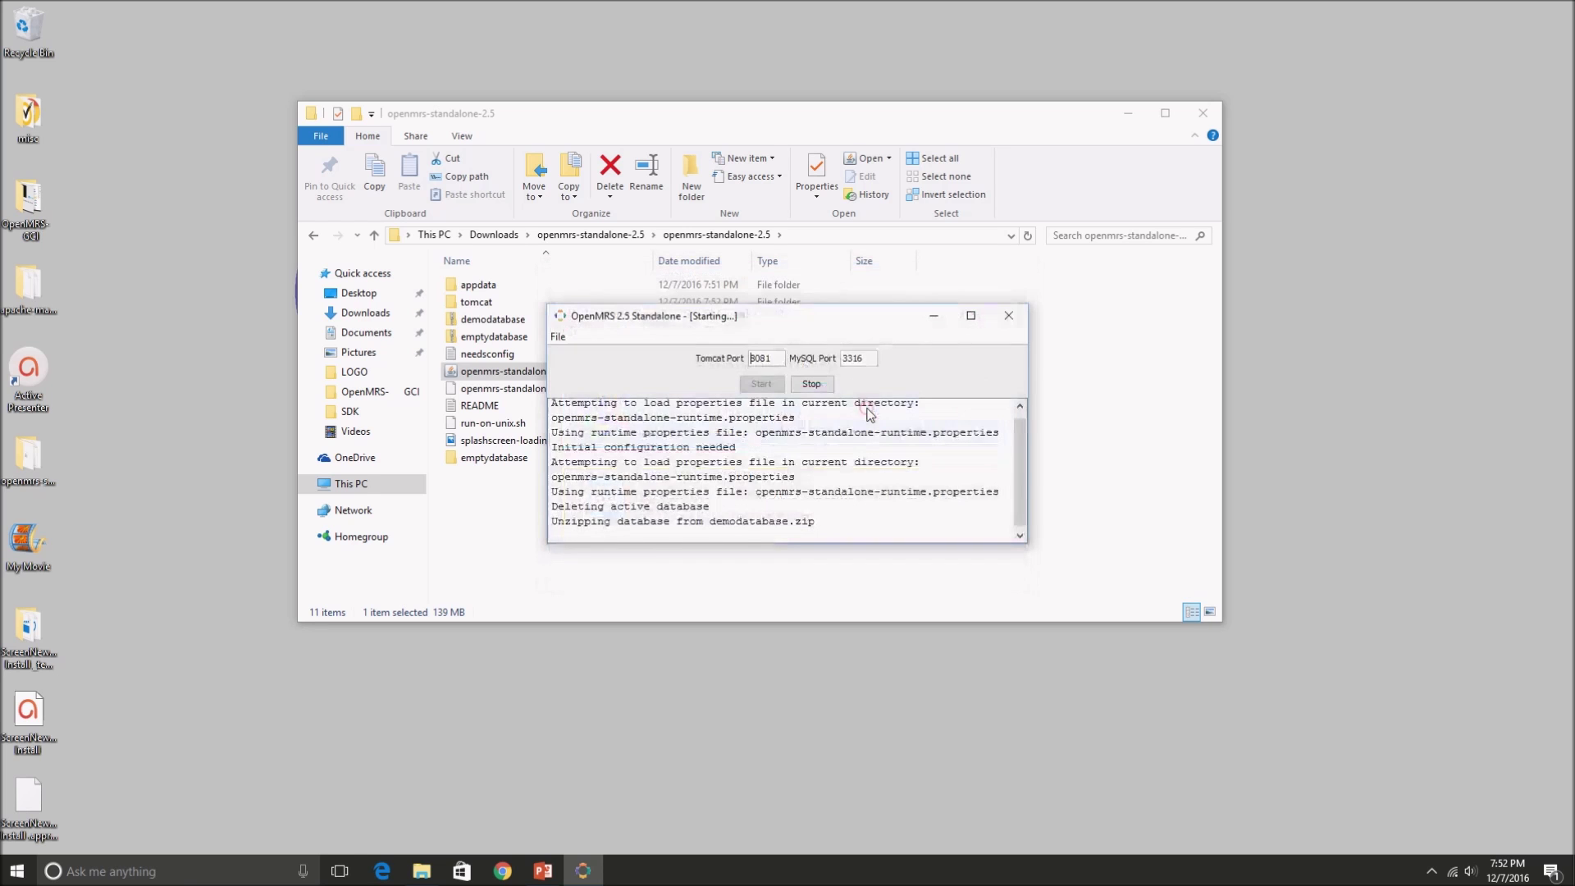
Step: Maximize the startup console while OpenMRS starts and opens the login page
left_click(971, 316)
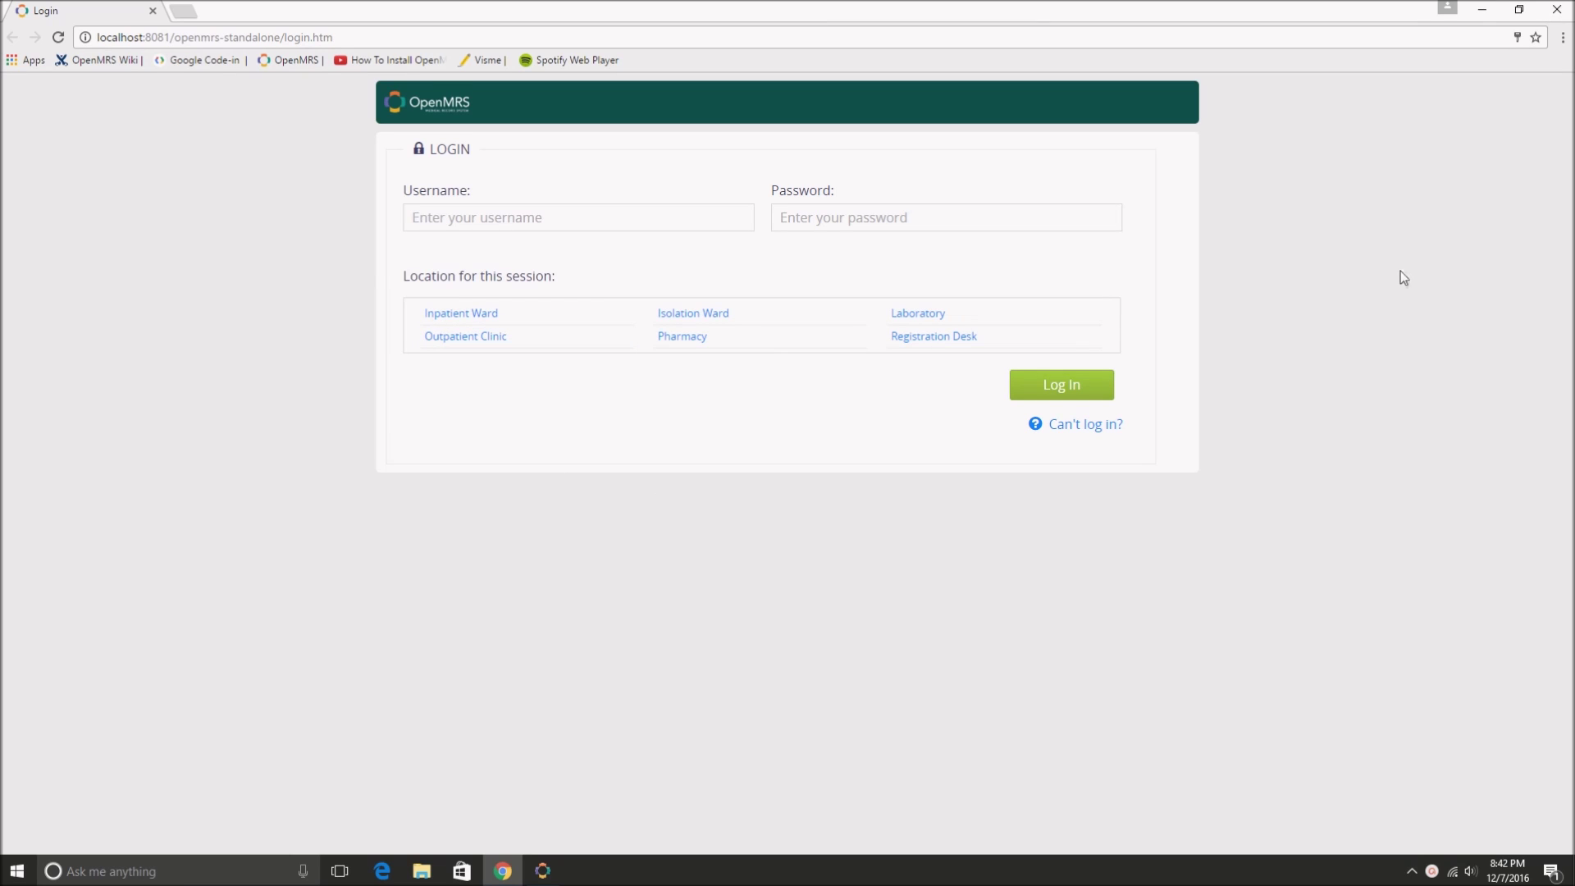
Step: Log in as admin at Inpatient Ward, dismissing the Norton and save-password prompts
left_click(450, 219)
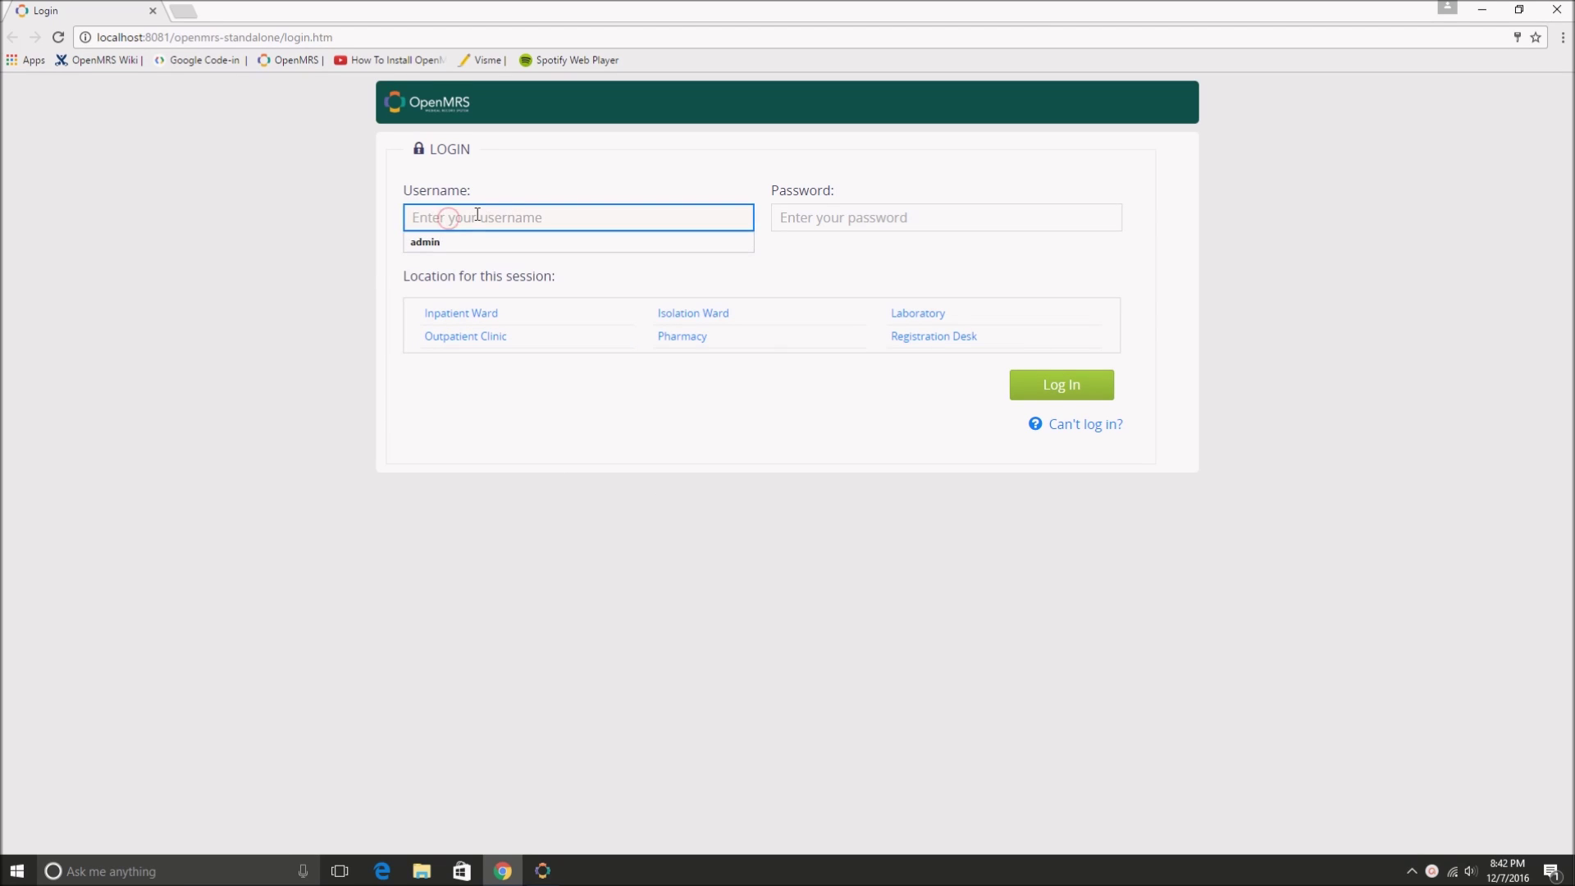
type("admin")
left_click(824, 215)
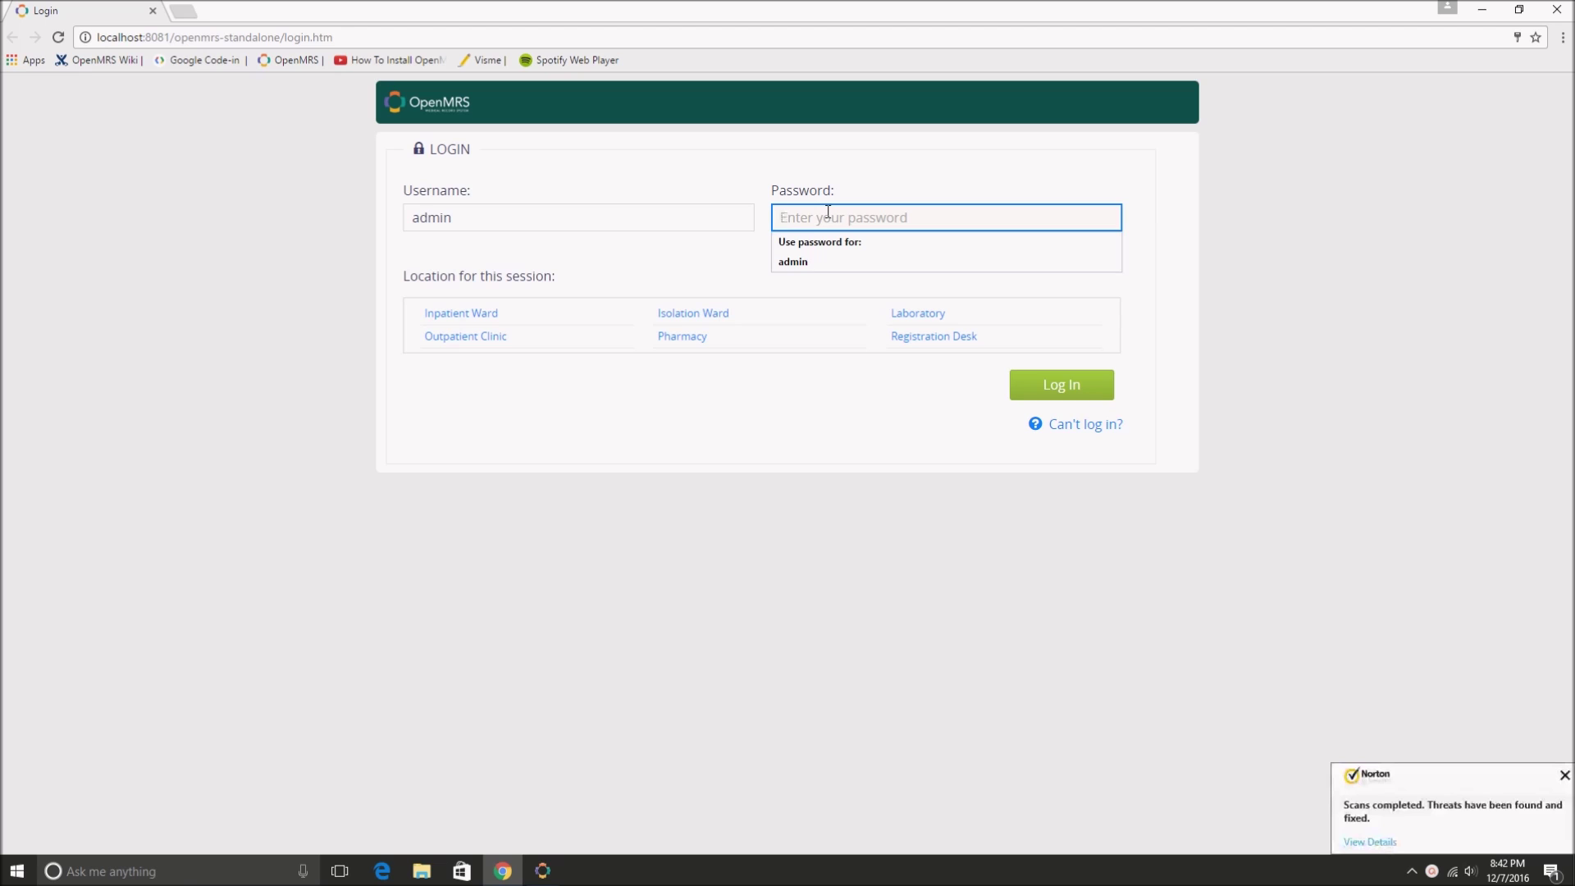
type("A")
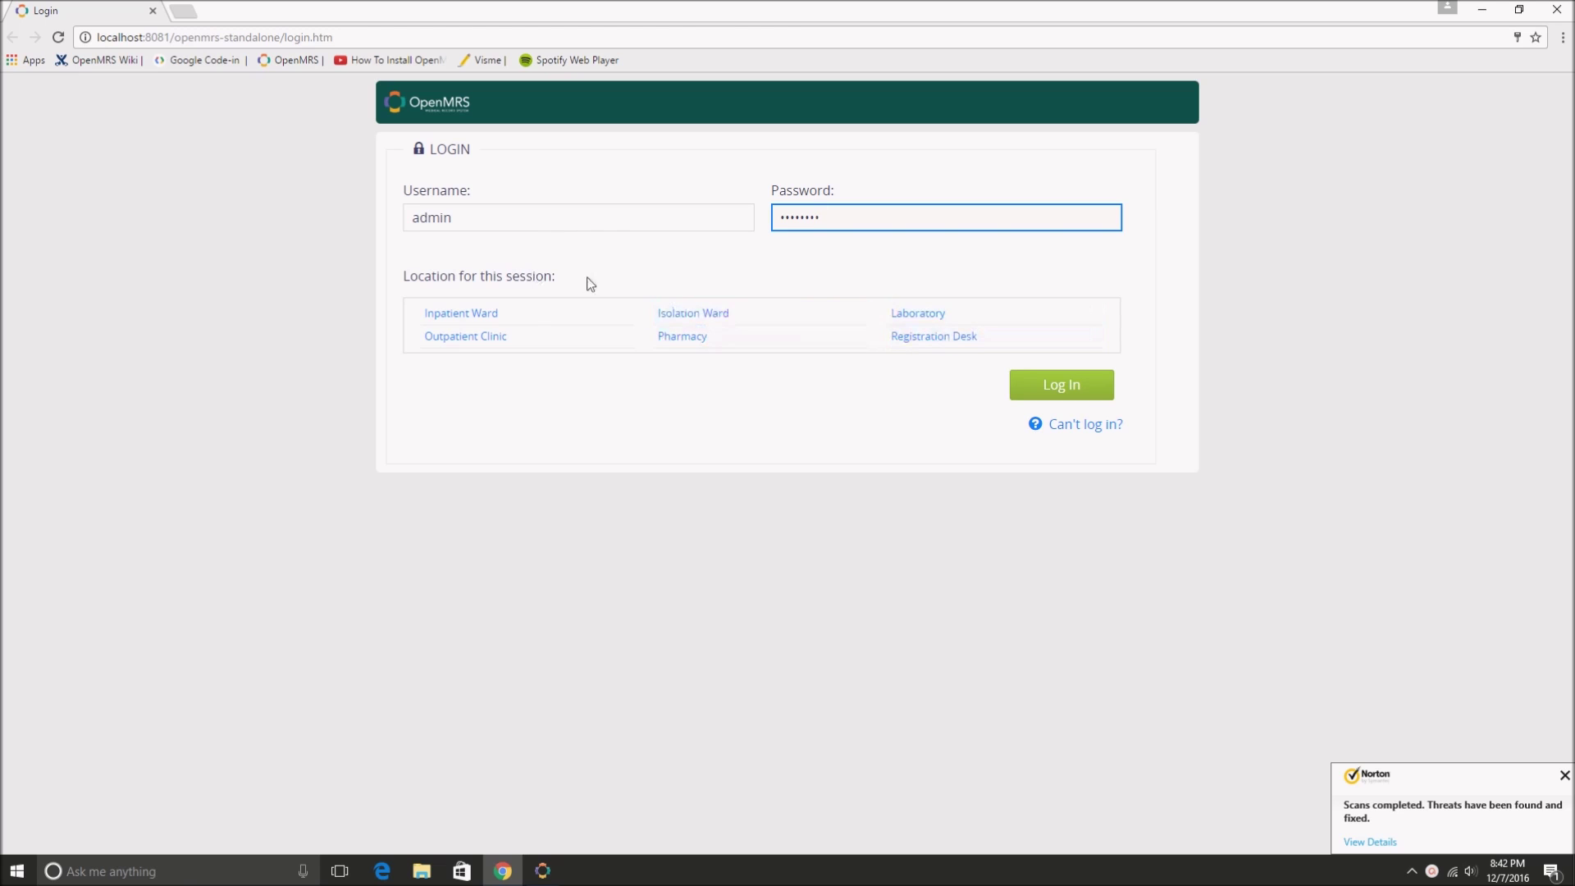
left_click(494, 314)
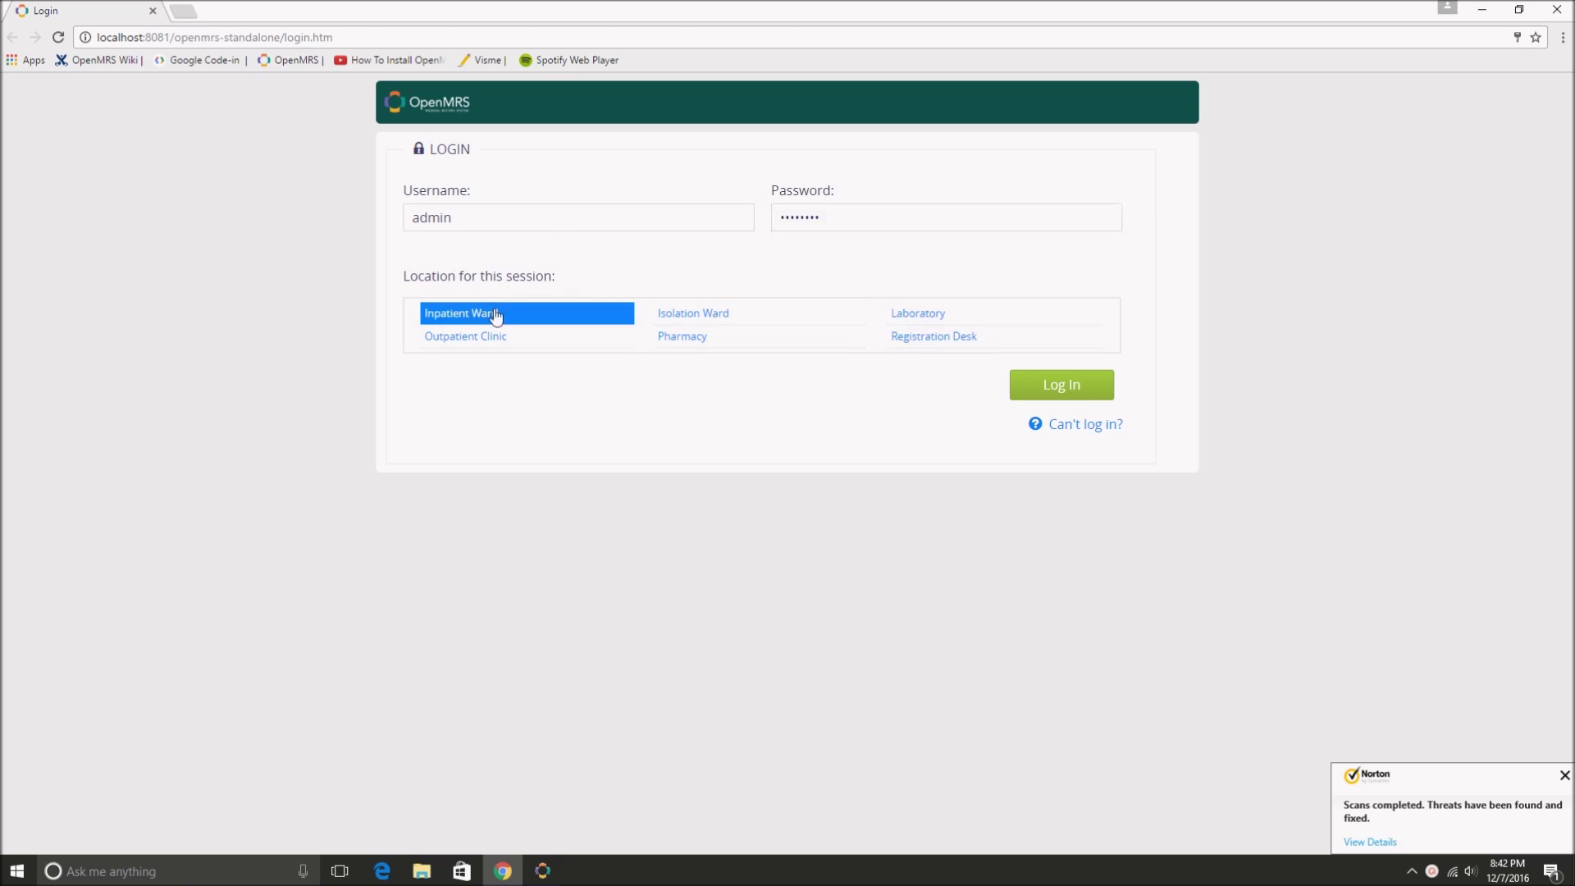
left_click(1085, 397)
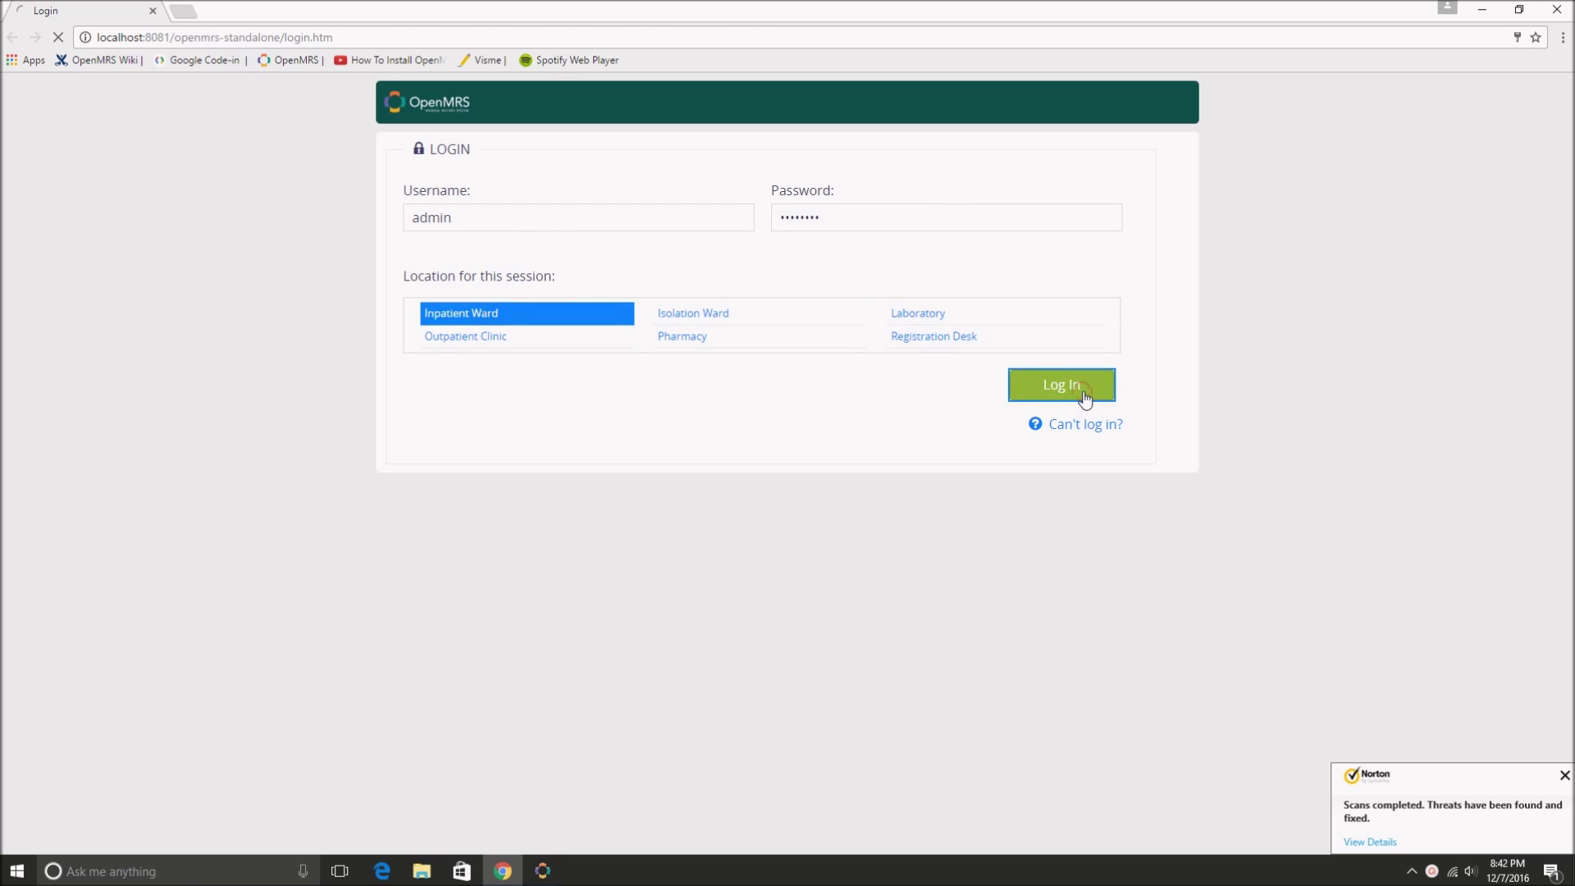
left_click(1564, 774)
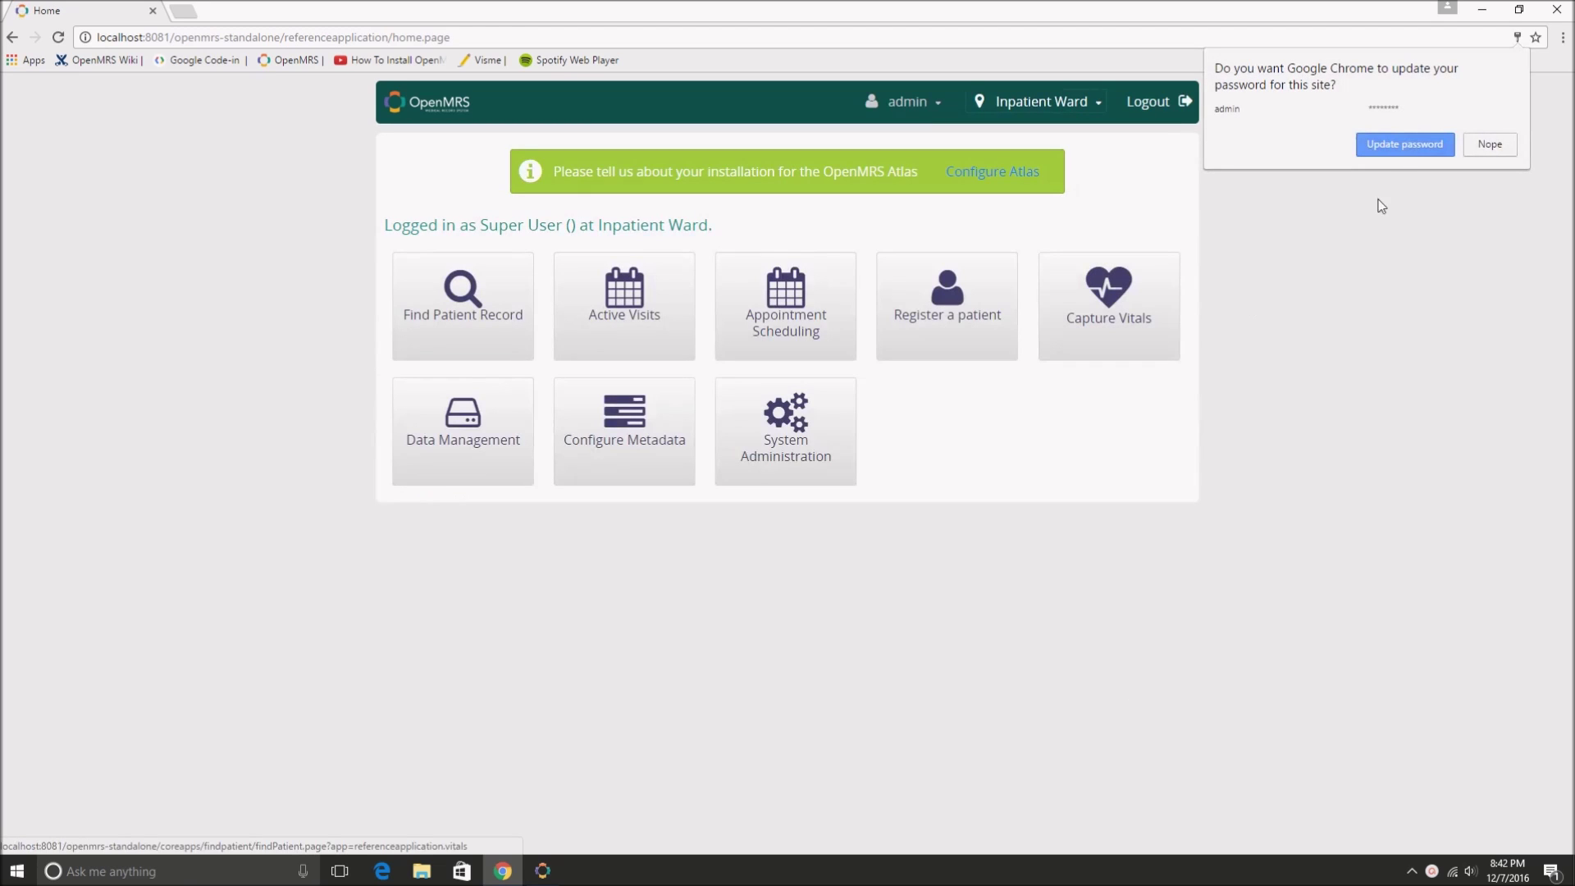
left_click(1488, 143)
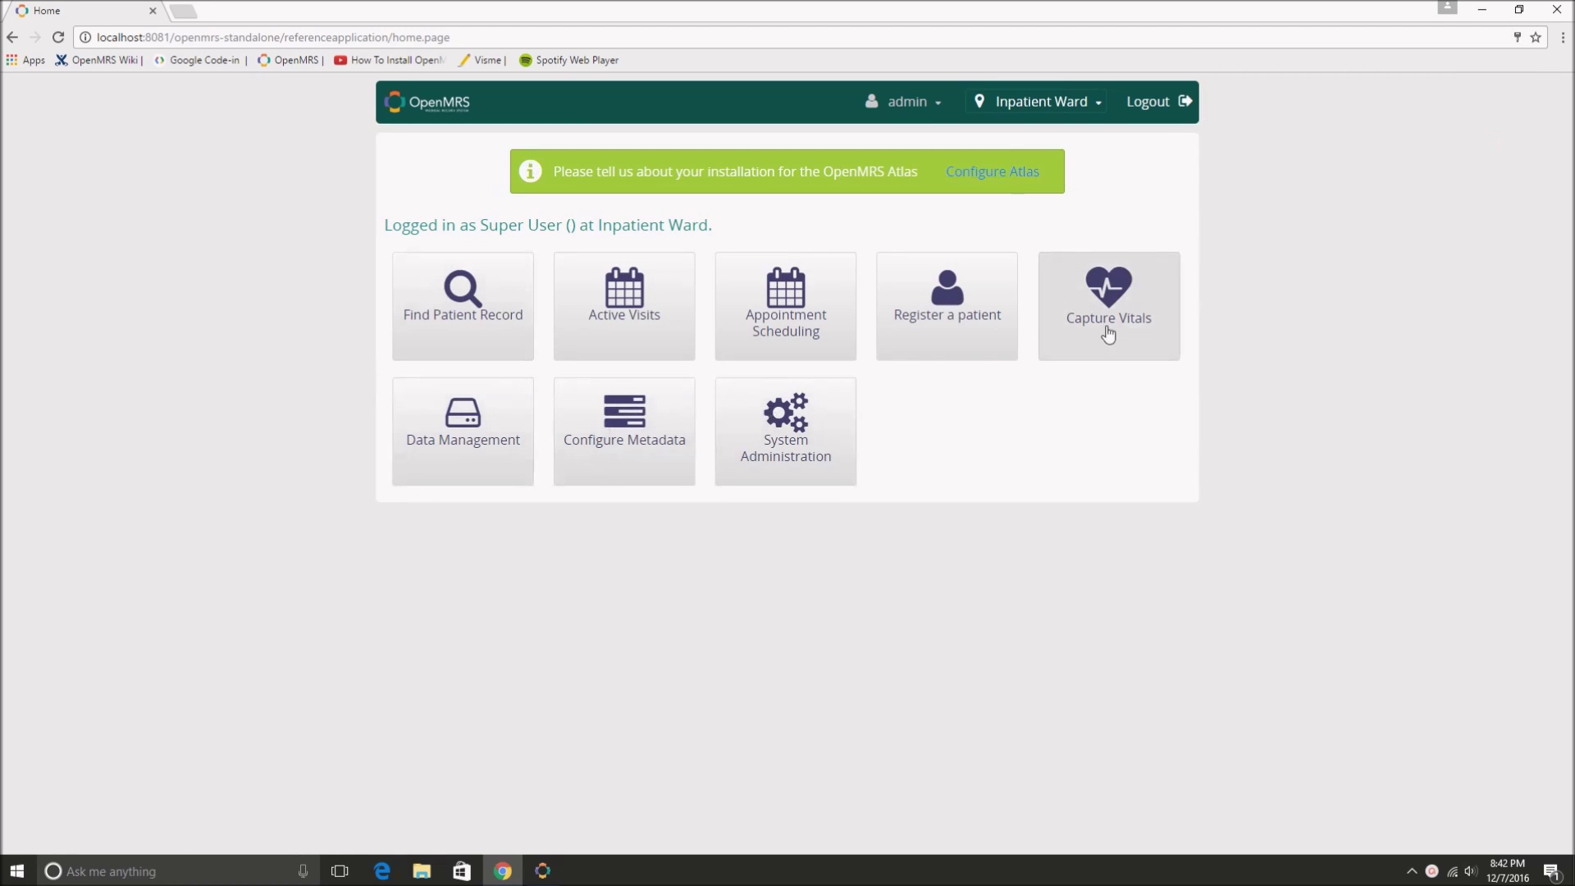